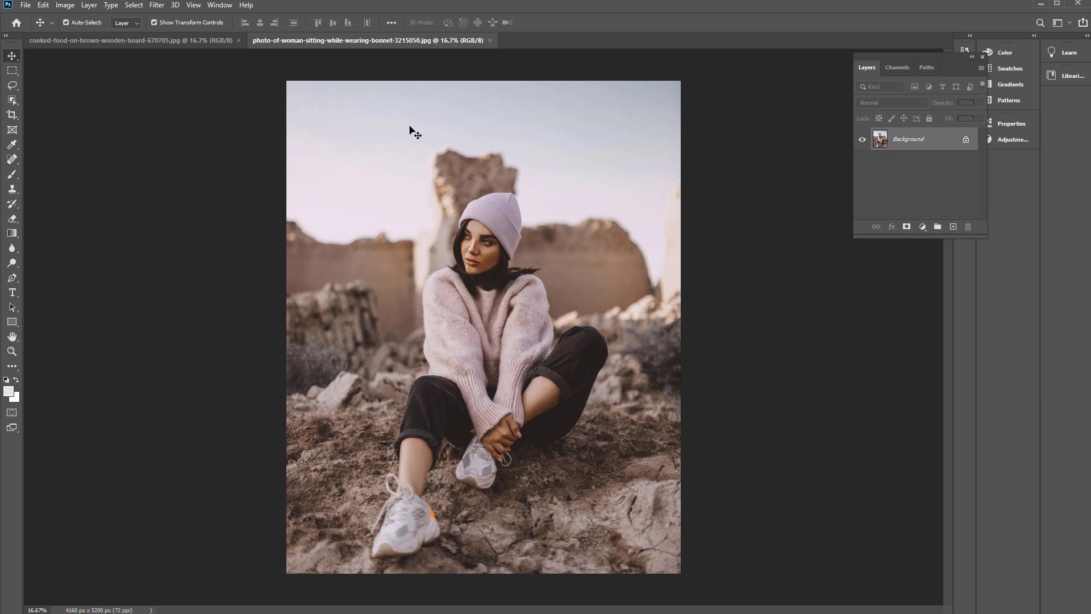
Try Quick Selection and Magic Wand from the tool flyout, then settle on Object Selection
left_click(13, 100)
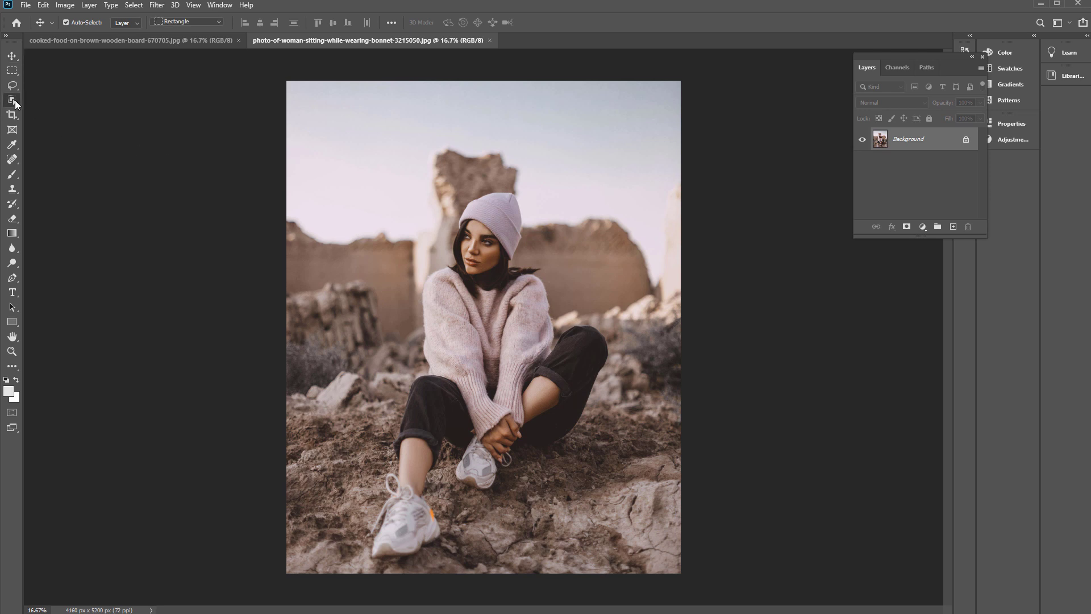
left_click(39, 112)
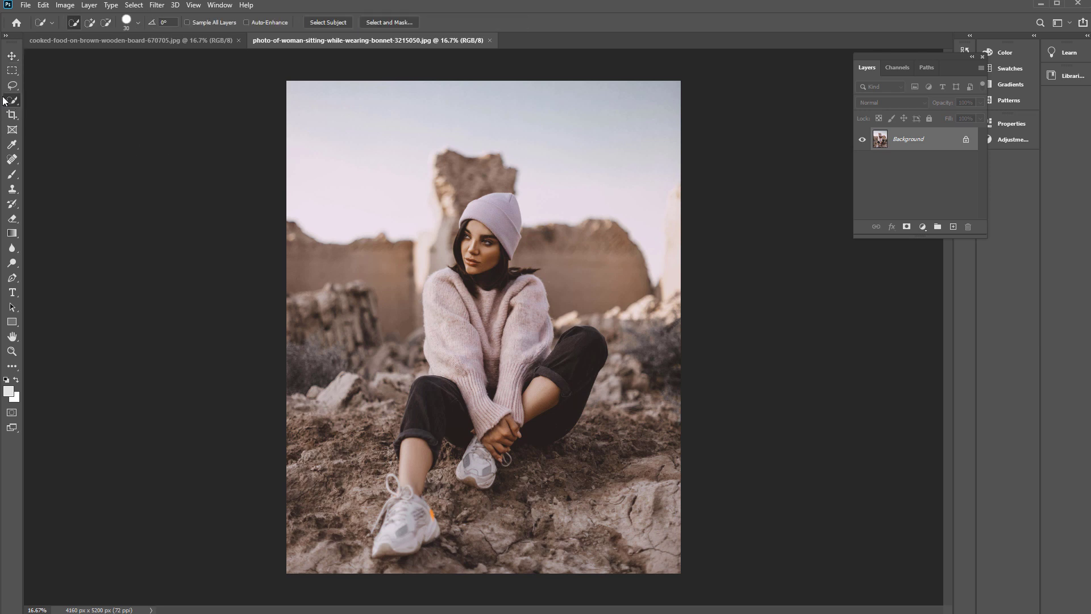
left_click(12, 102)
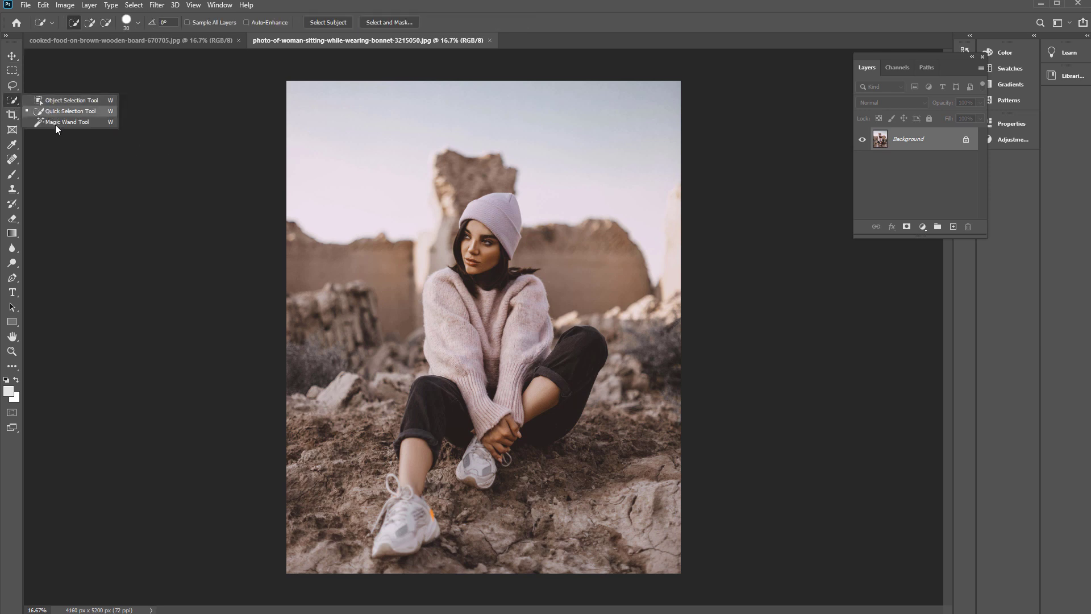
left_click(62, 122)
left_click(13, 100)
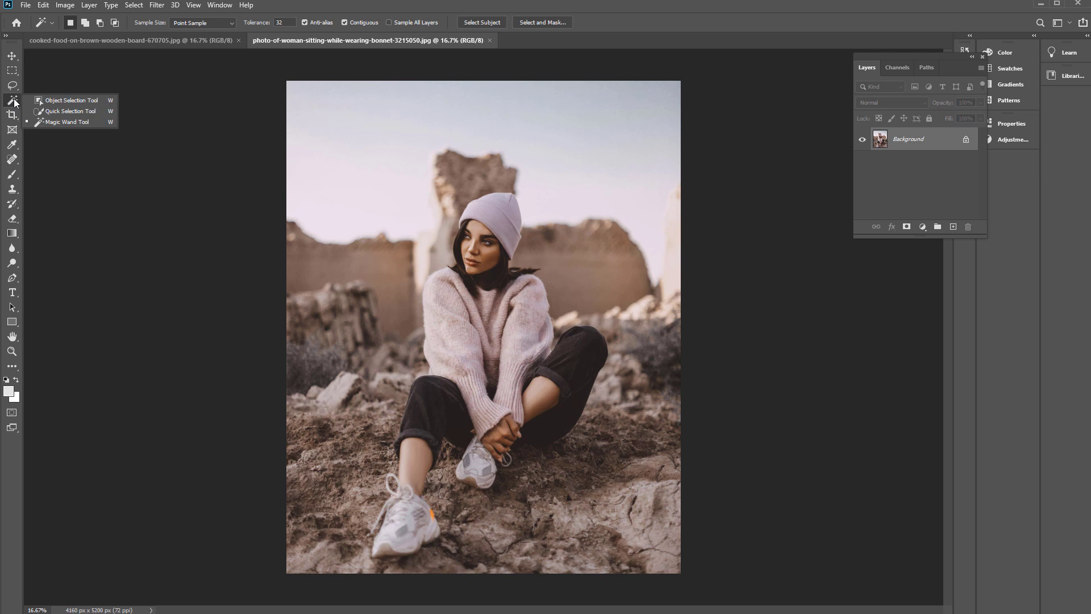
left_click(52, 101)
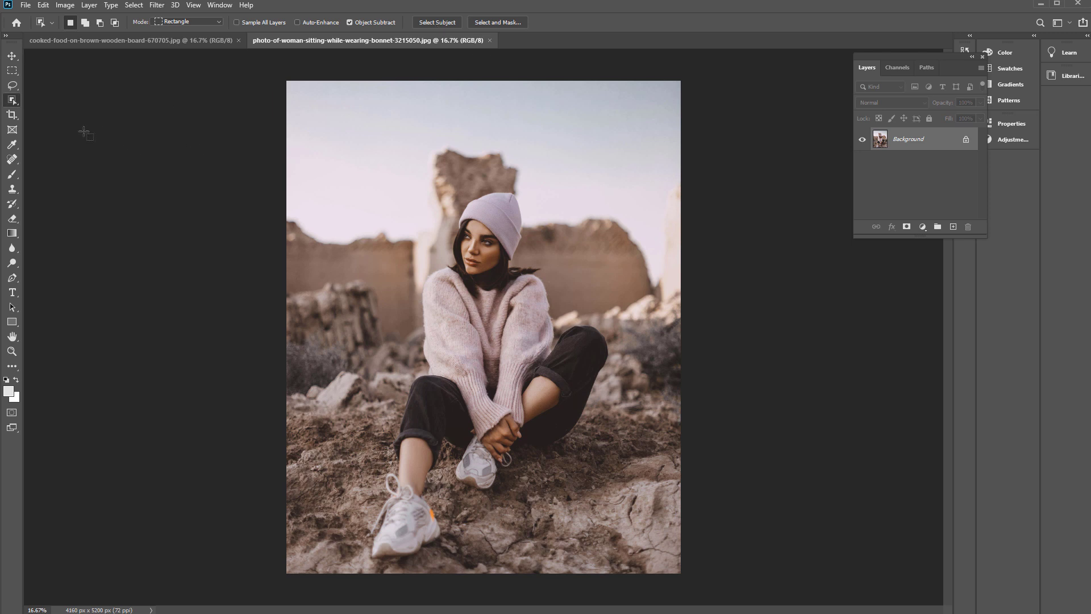
Try Quick Selection, the Select menu and Rectangular Marquee before returning to Object Selection
left_click(15, 103)
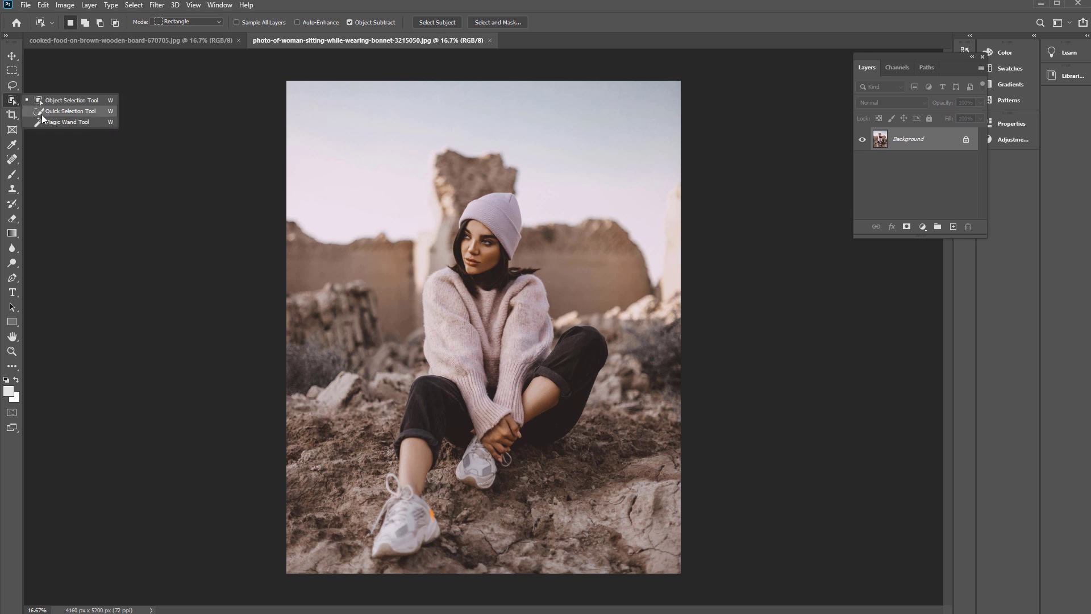
left_click(42, 113)
left_click(15, 99)
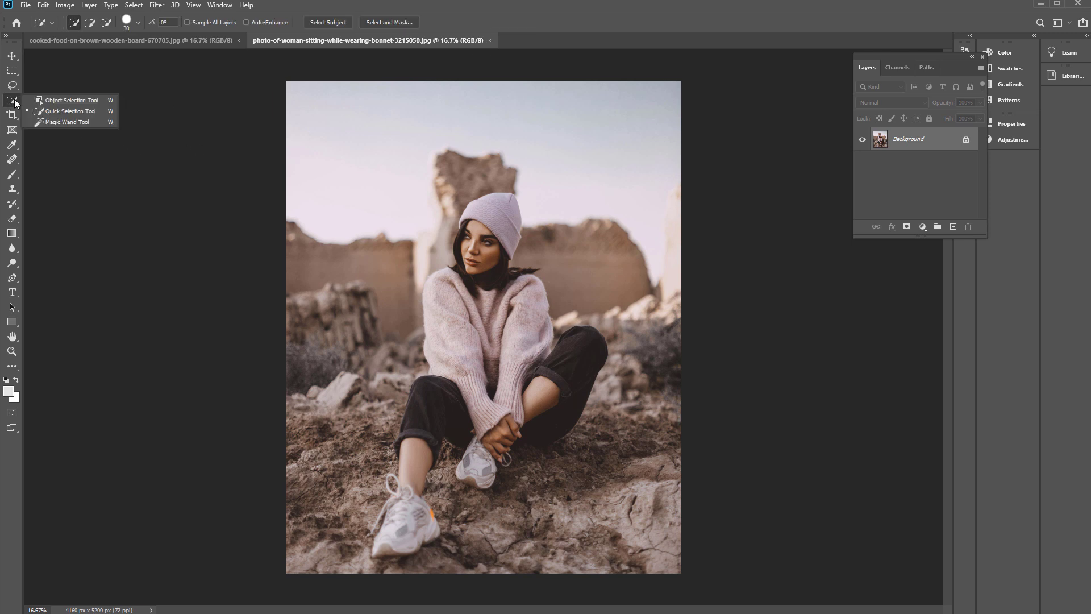
left_click(60, 102)
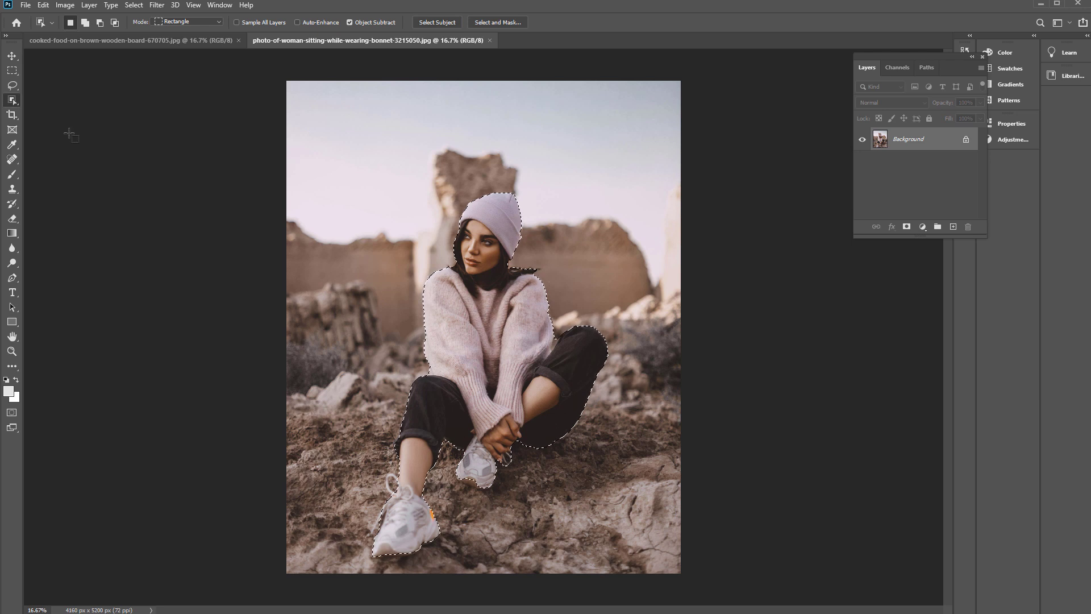
key("m")
left_click(134, 5)
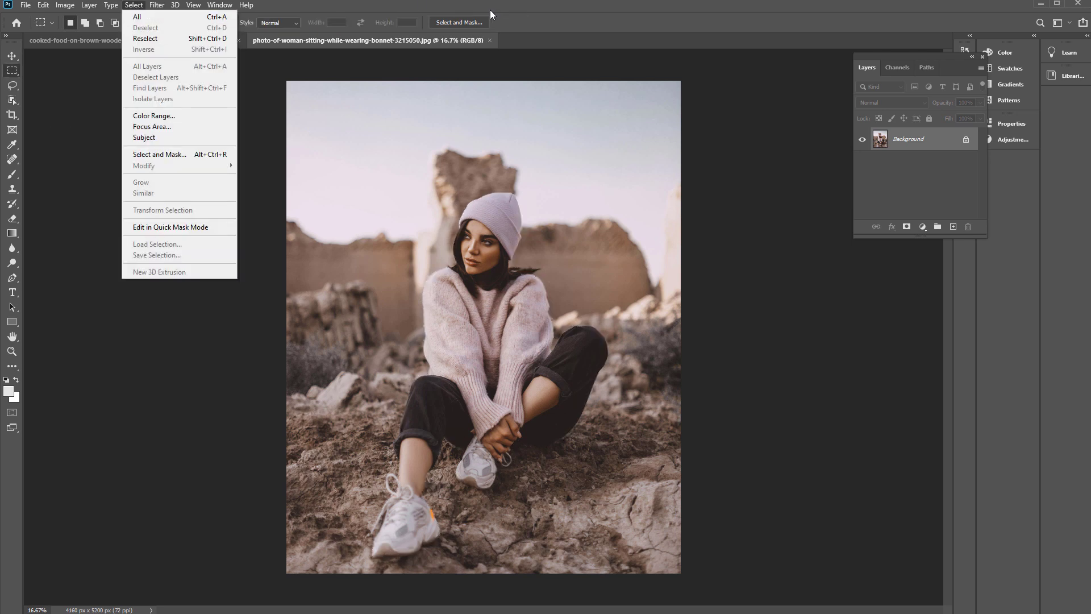
left_click(492, 8)
right_click(13, 74)
left_click(33, 72)
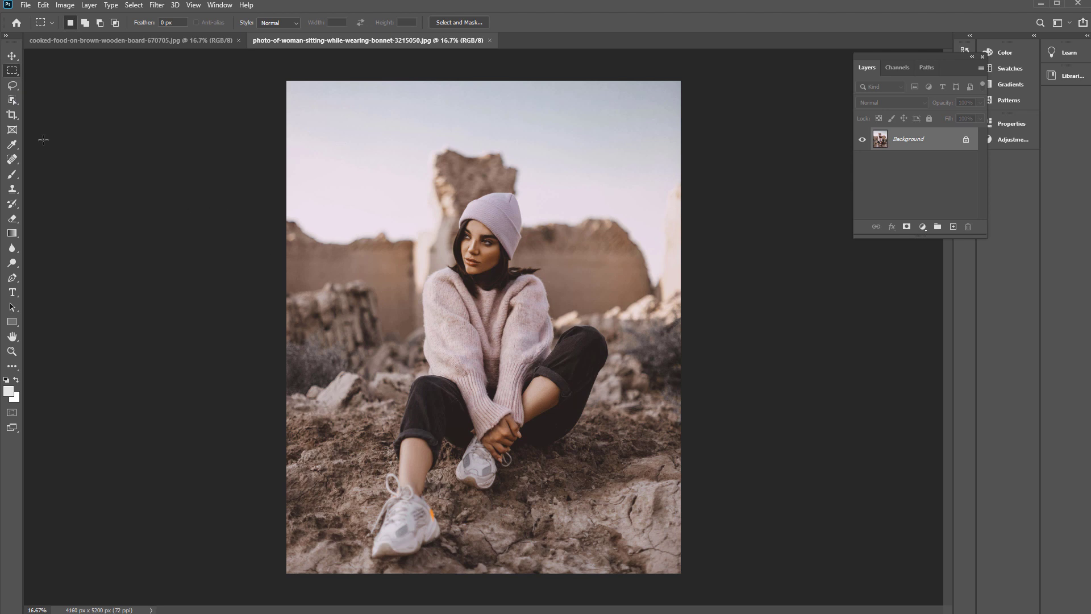
left_click(13, 103)
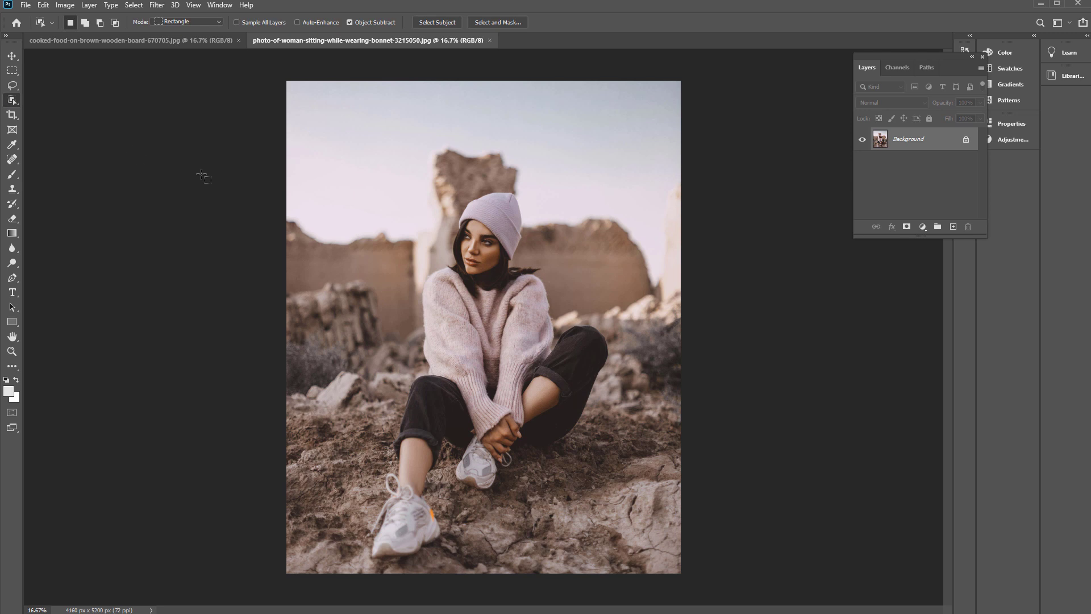
Box the seated woman with Object Selection, then Alt-drag near her shoe to subtract
right_click(12, 100)
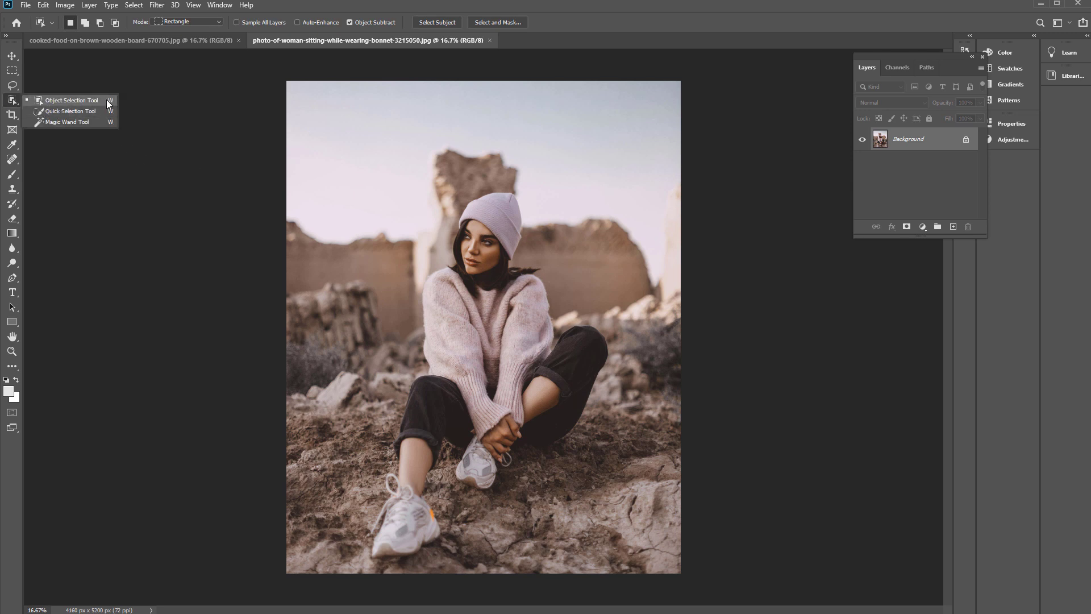
left_click(67, 100)
left_click_drag(373, 183, 618, 565)
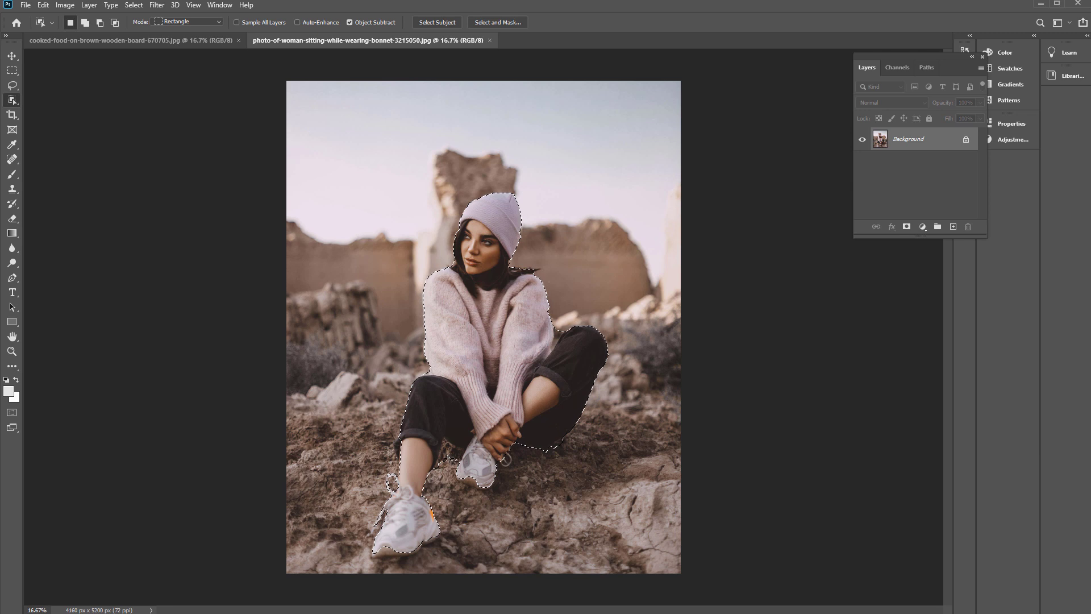
left_click_drag(449, 459, 454, 452)
Preview subtract and add modes, then set Object Selection's options bar to Add to Selection
left_click(12, 89)
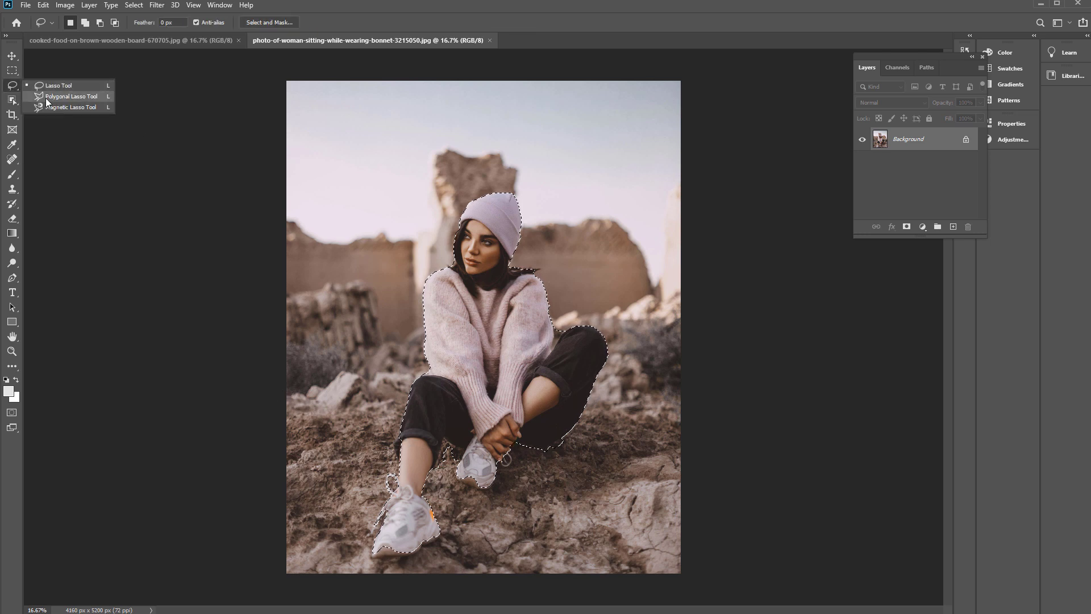
left_click(12, 100)
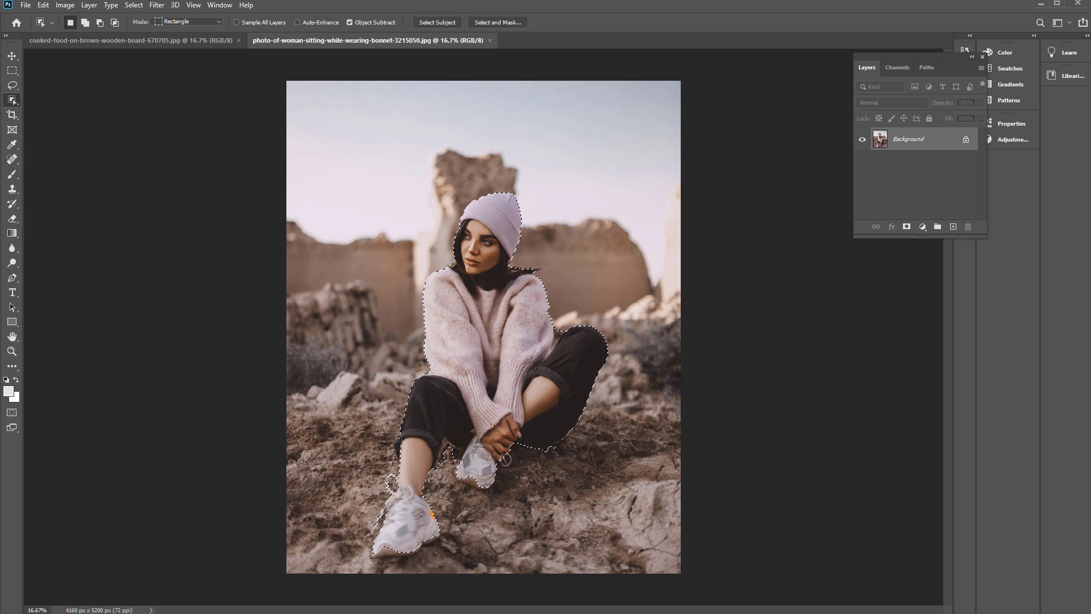
key("alt")
key("shift")
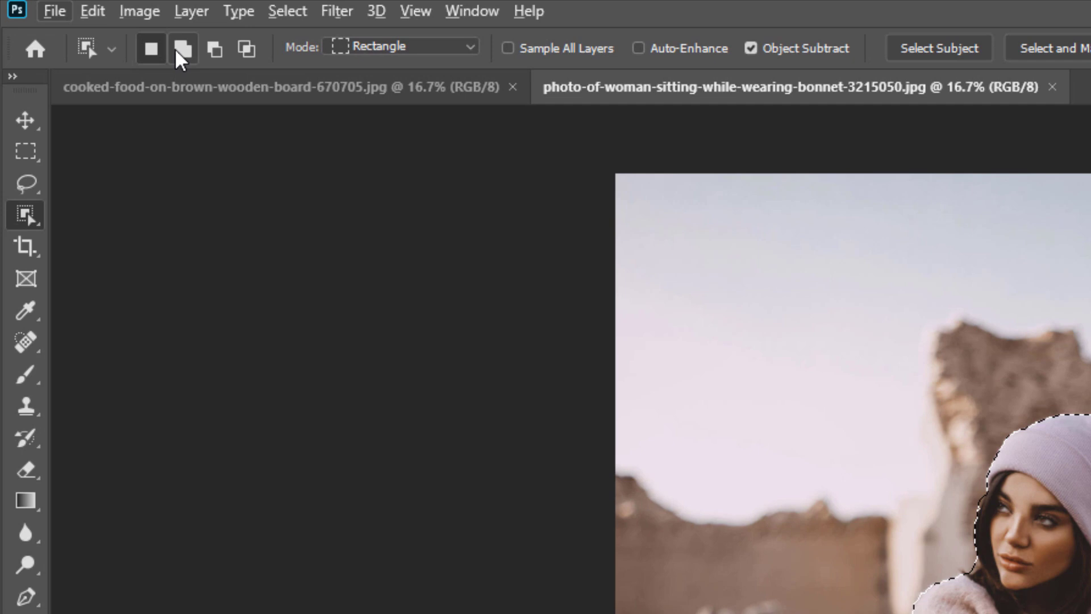
left_click(209, 51)
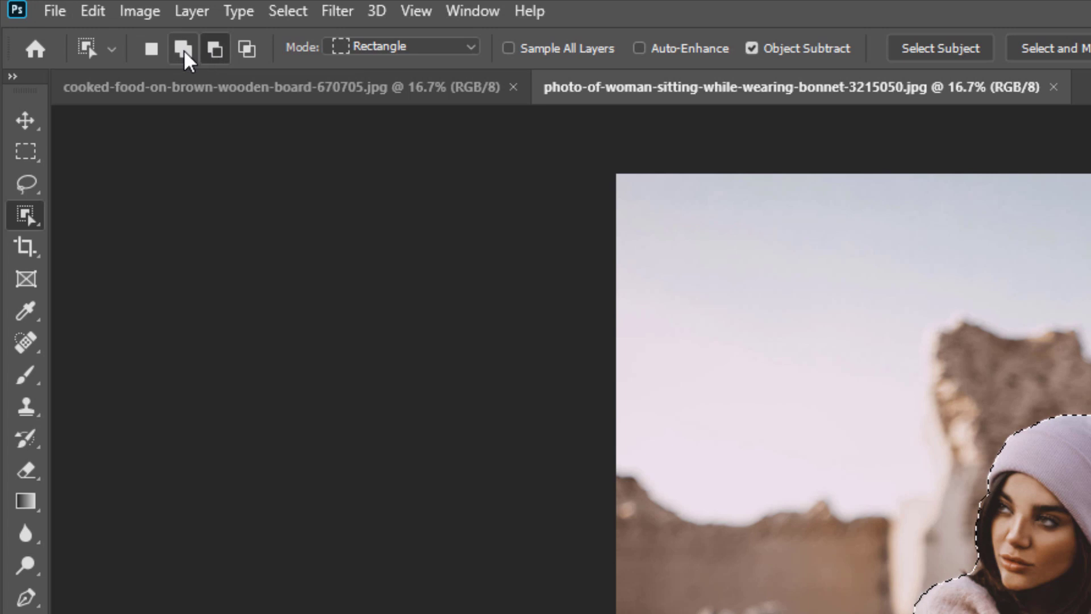
left_click(183, 50)
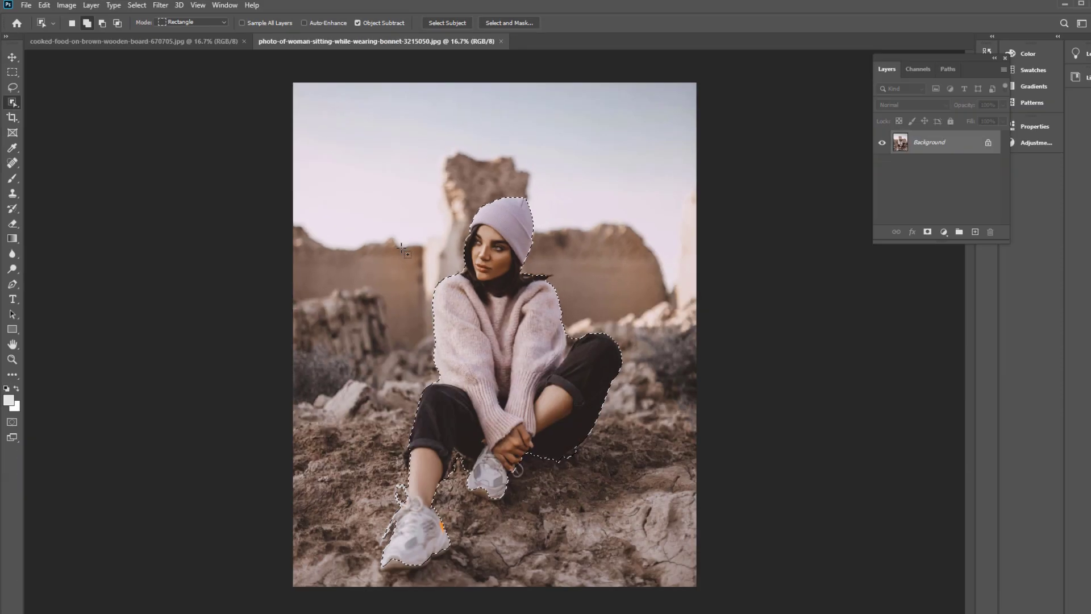
Switch to New Selection mode and box the beanie so only the hat is selected
left_click(102, 23)
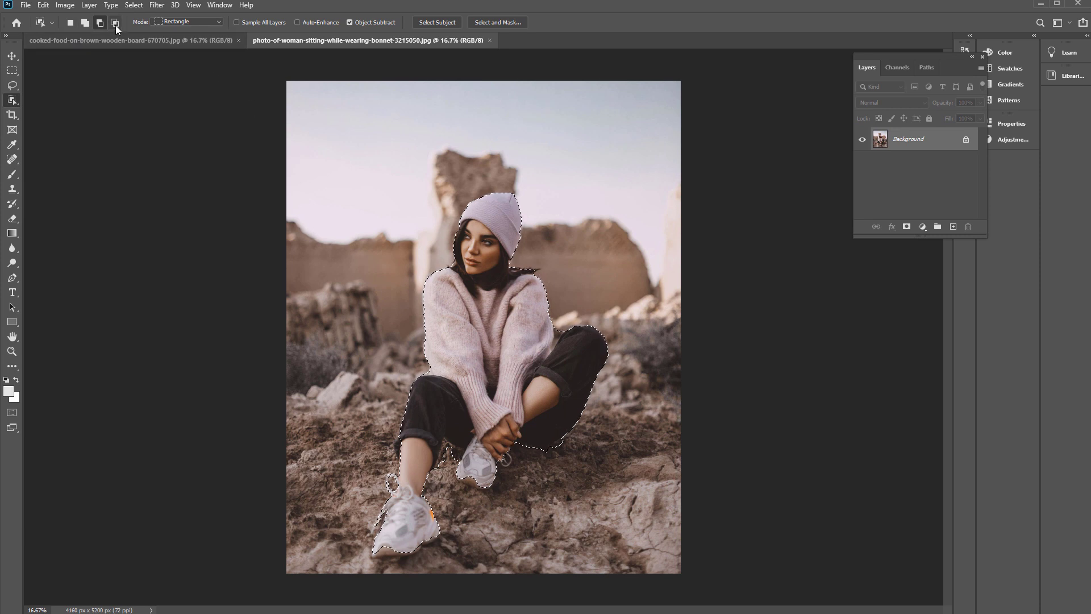
left_click(70, 23)
left_click_drag(300, 88, 435, 245)
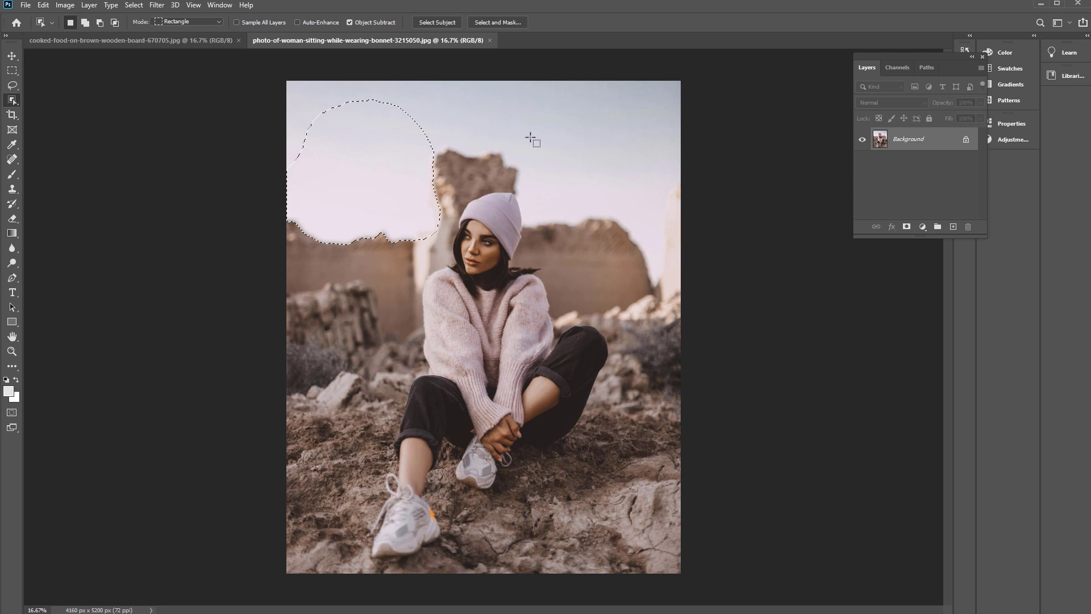
left_click_drag(455, 187, 529, 262)
right_click(14, 101)
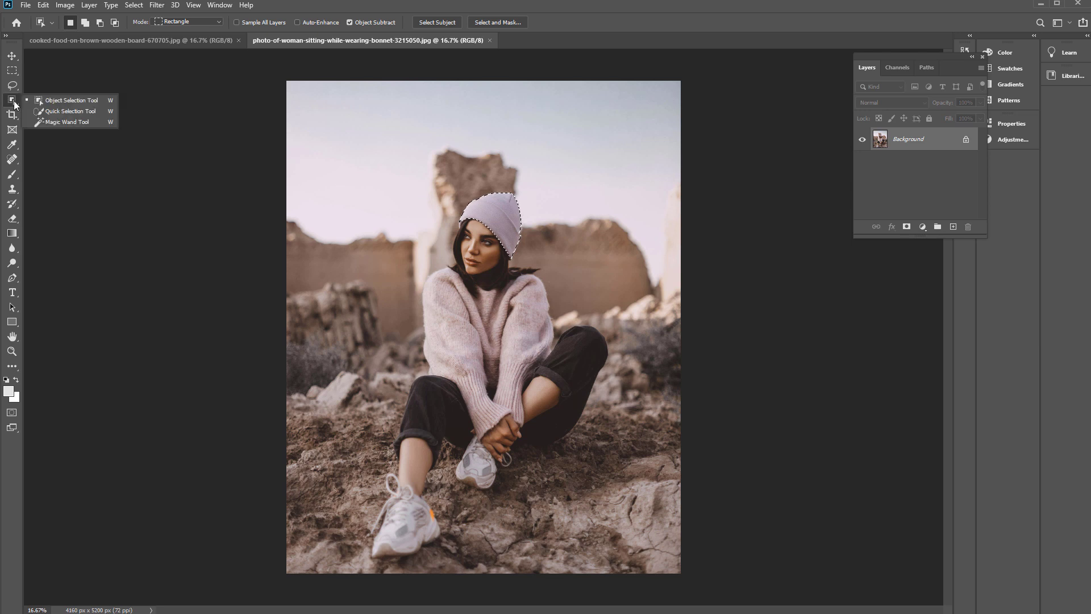
Set the Object Selection tool's mode to Lasso
left_click(70, 102)
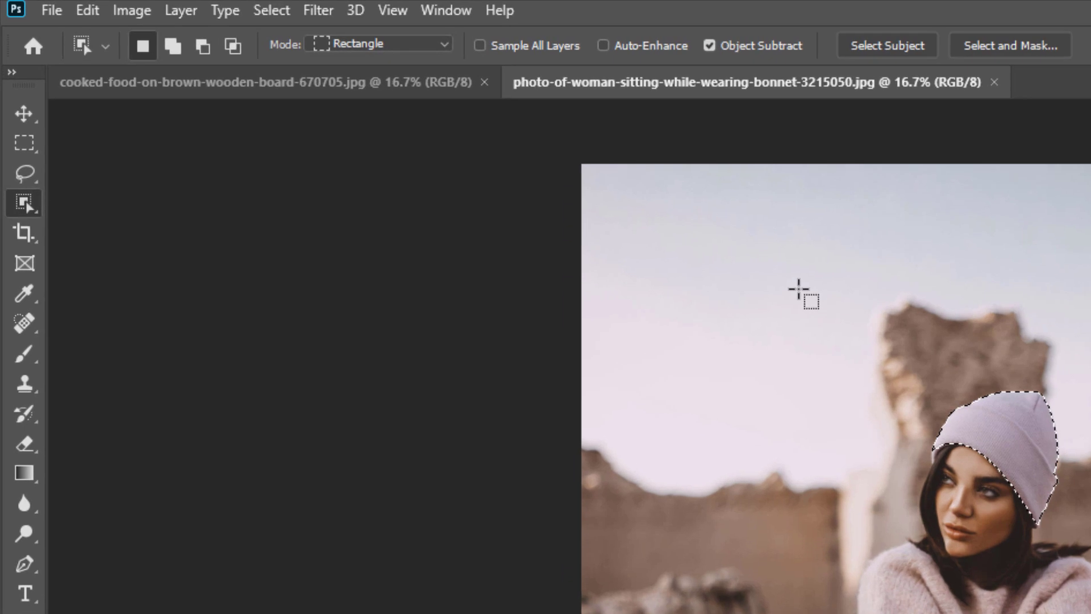
left_click(400, 42)
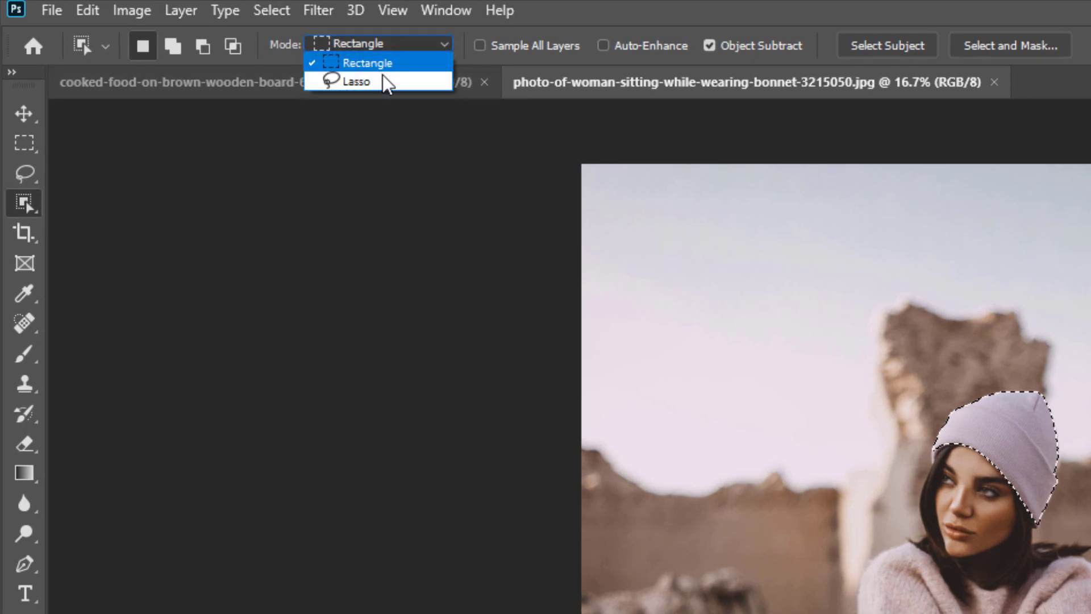
left_click(340, 80)
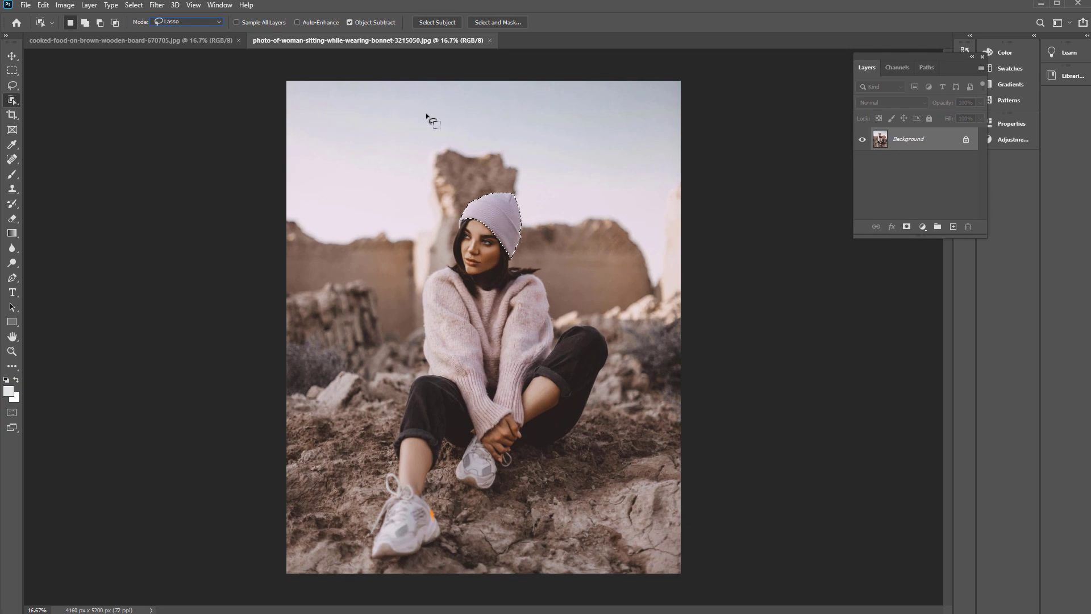
Zoom to 200% and pan so the beanie's edge by her hair fills the view
key("ctrl+plus")
key("ctrl+plus")
key("ctrl+plus")
key("ctrl+plus")
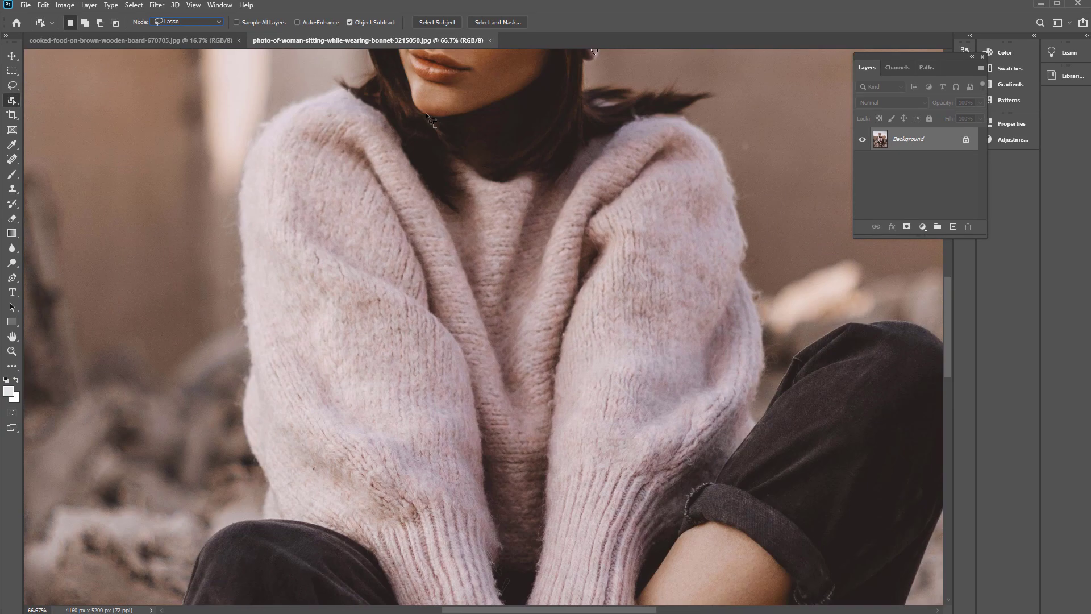
left_click_drag(423, 138, 502, 425)
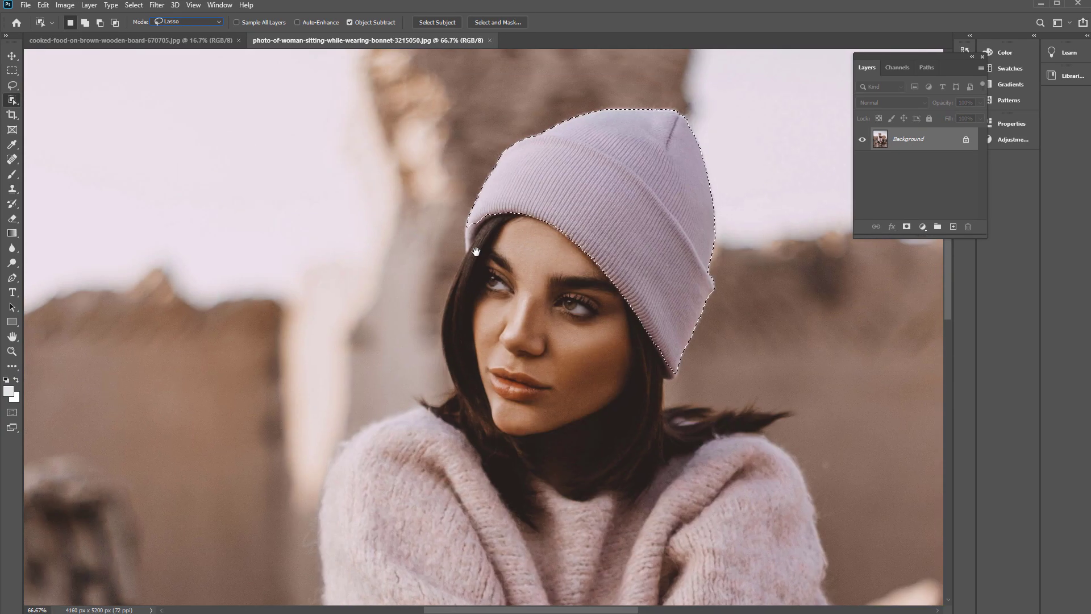
left_click_drag(468, 251, 494, 292)
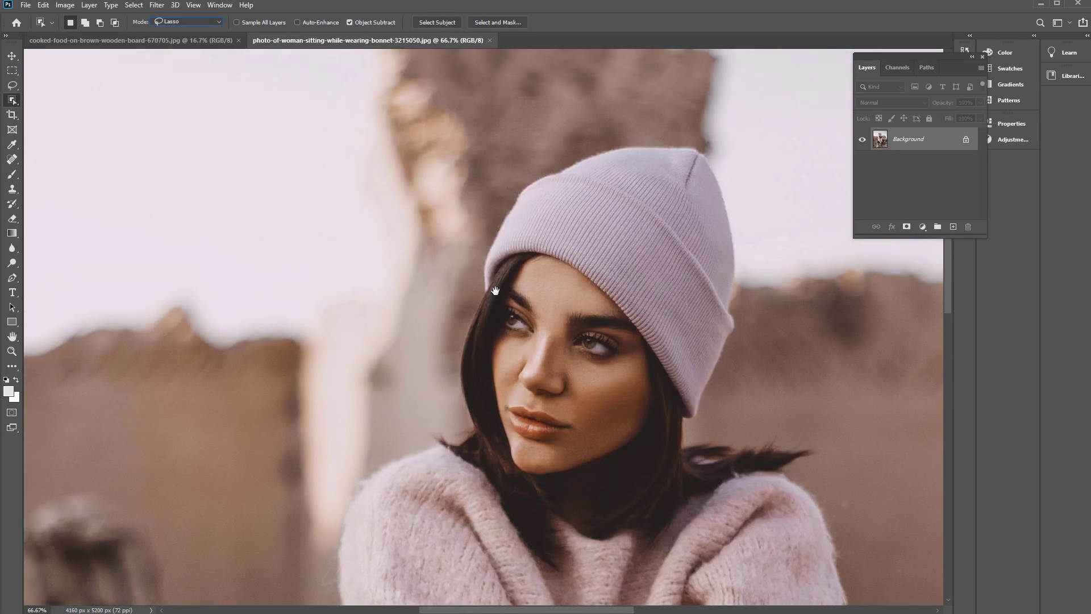
key("ctrl+plus")
key("ctrl+plus")
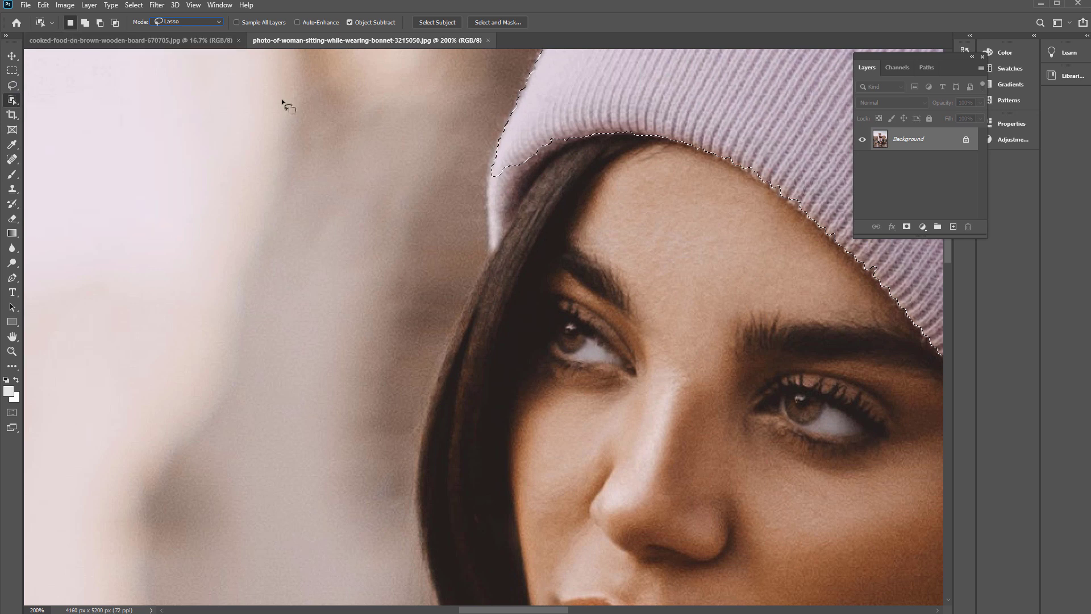
Shift-trace along the beanie's left edge and brim, then subtract the hair area
key("shift")
left_click_drag(494, 159, 492, 249)
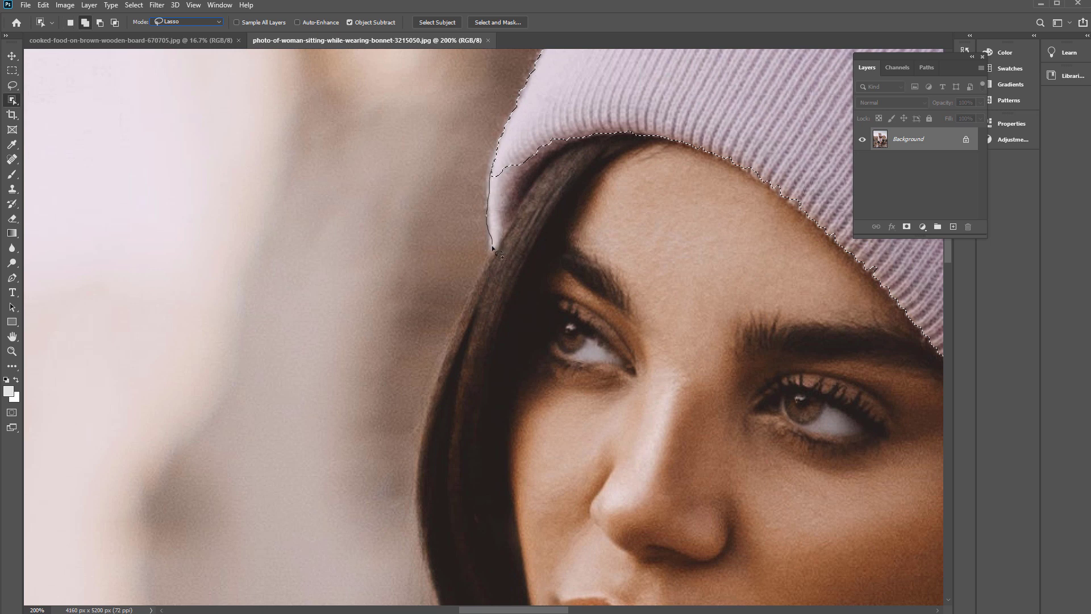
mouse_move(533, 176)
left_mouse_down()
mouse_move(596, 131)
mouse_move(590, 110)
mouse_move(571, 109)
mouse_move(561, 132)
mouse_move(573, 131)
mouse_move(560, 148)
left_mouse_up()
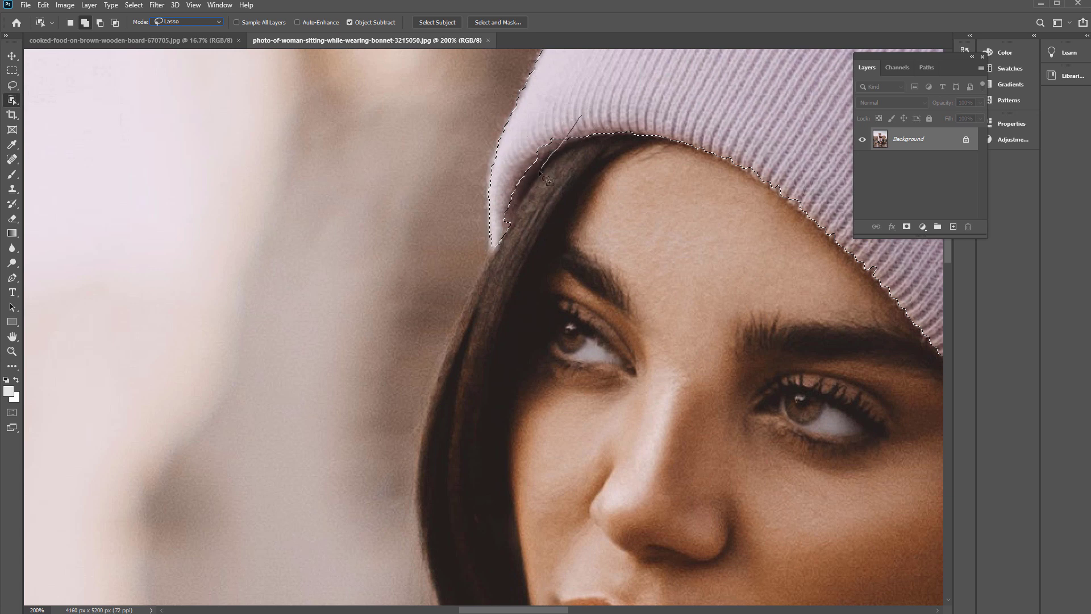
left_click_drag(502, 236, 504, 235)
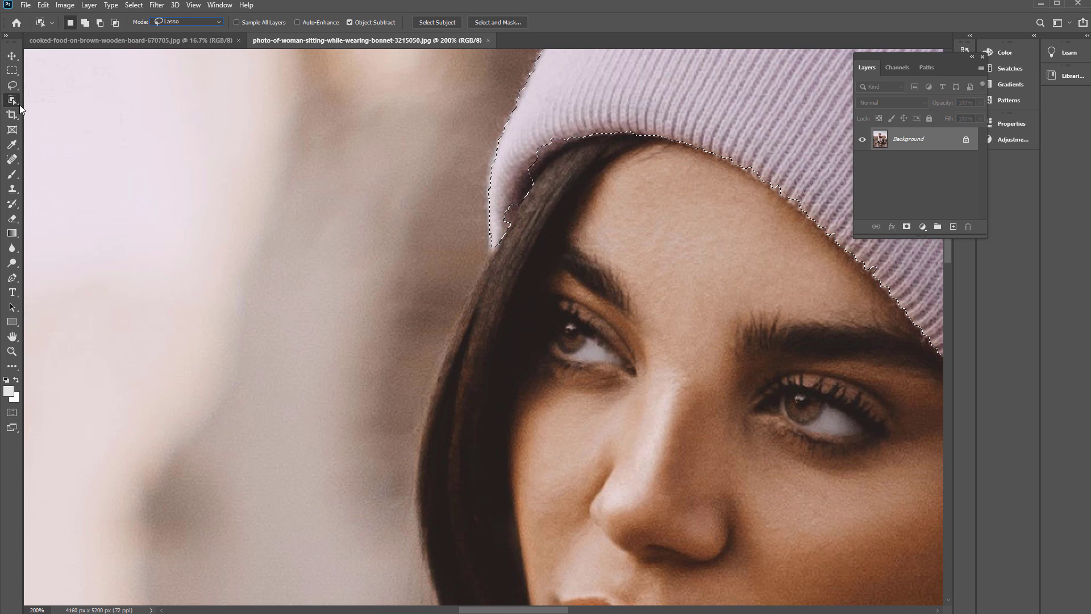
Touch up the hat edge along the hair with the freehand Lasso, then zoom out
left_click(13, 86)
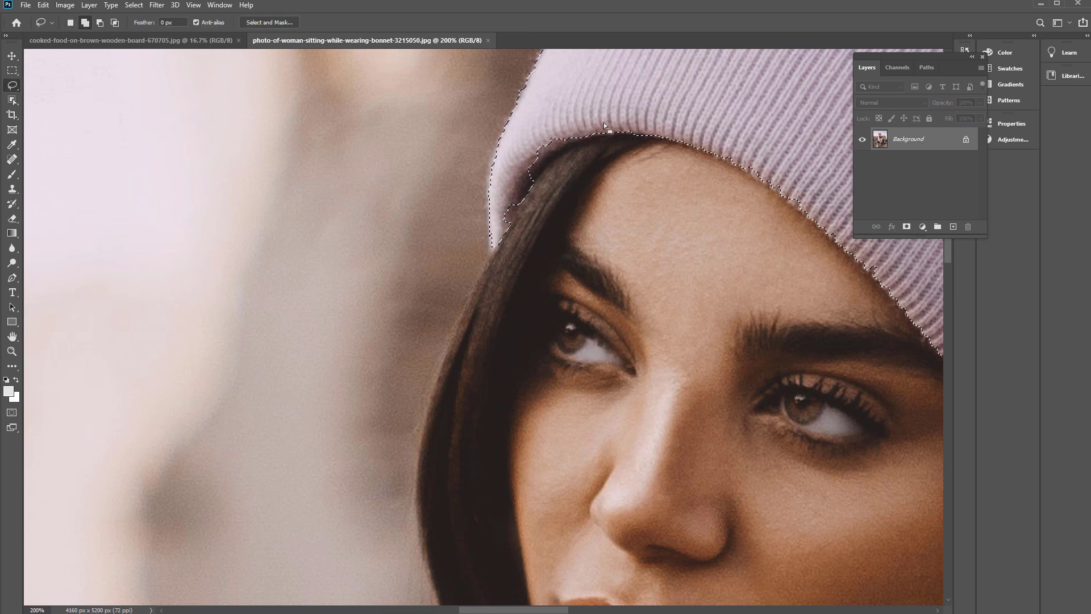
mouse_move(601, 116)
left_mouse_down()
mouse_move(547, 161)
mouse_move(522, 205)
mouse_move(519, 134)
mouse_move(572, 103)
mouse_move(600, 114)
left_mouse_up()
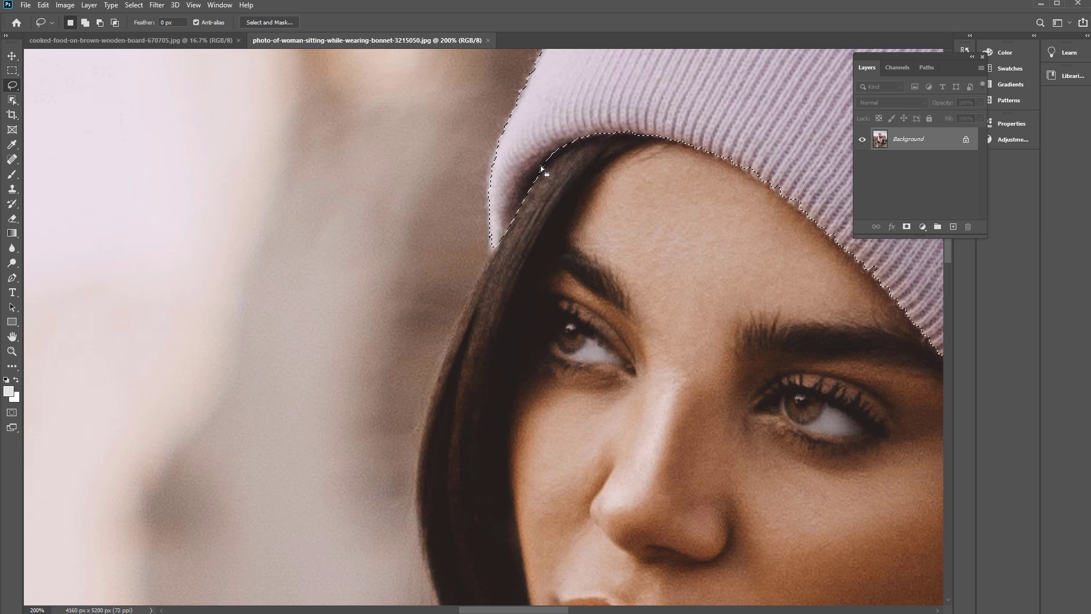
left_click(12, 100)
key("ctrl+minus")
key("ctrl+minus")
key("ctrl+minus")
key("ctrl+minus")
key("ctrl+minus")
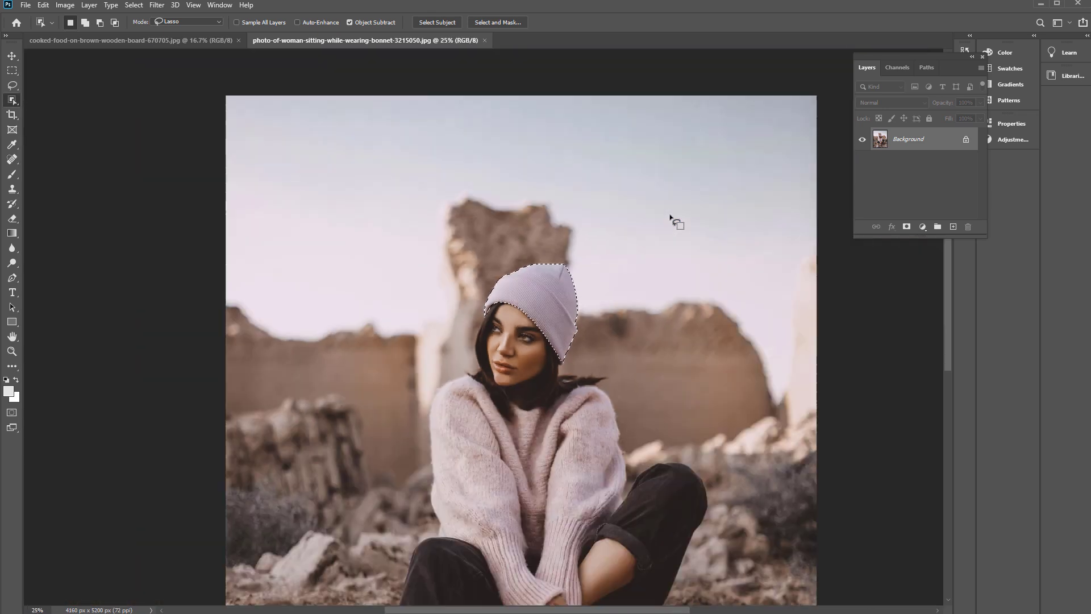
Frame the whole woman and add a layer mask from the beanie selection
key("ctrl+plus")
left_click_drag(560, 312, 582, 140)
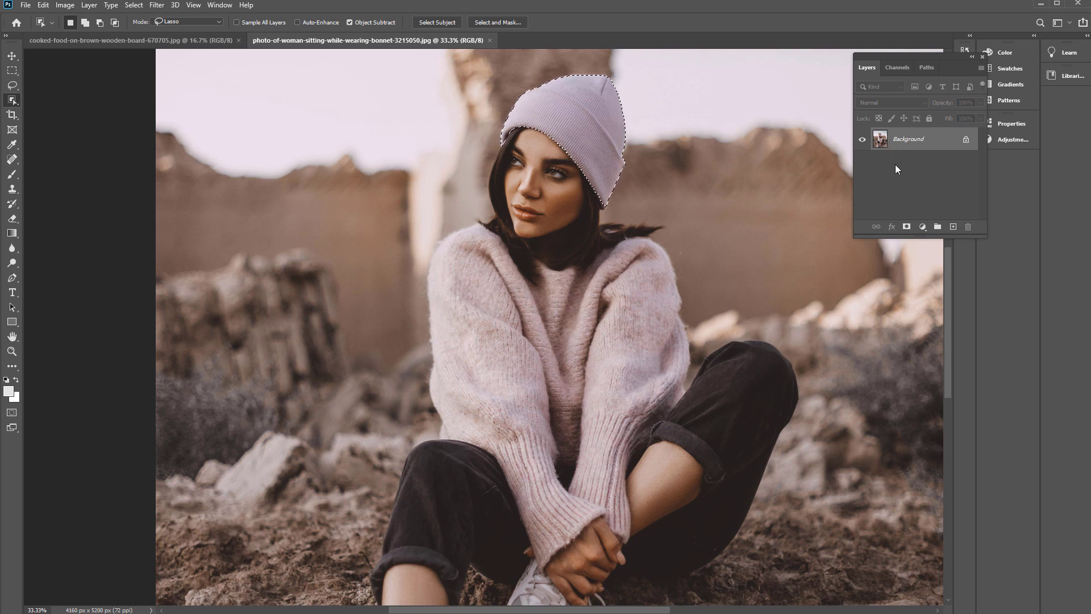
left_click(908, 228)
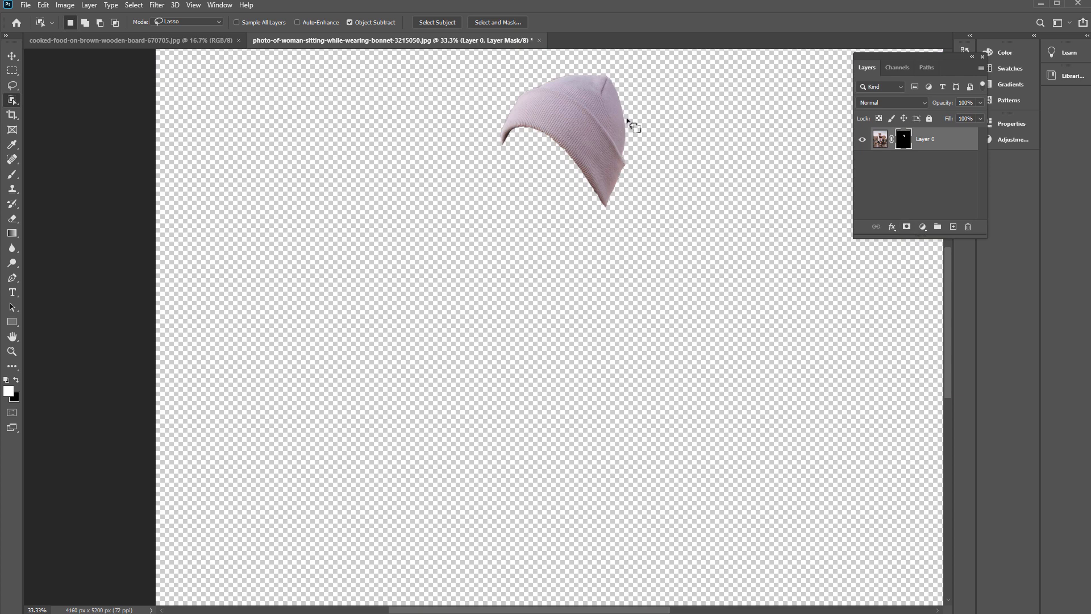
Paint white and black test strokes on the mask with a size-150 brush, undoing each
left_click(12, 174)
key("bracketright")
key("bracketright")
key("bracketright")
key("bracketright")
key("bracketright")
key("bracketright")
key("bracketright")
key("bracketright")
key("bracketright")
mouse_move(504, 121)
left_mouse_down()
mouse_move(498, 158)
mouse_move(489, 134)
mouse_move(509, 98)
mouse_move(481, 196)
mouse_move(533, 145)
mouse_move(398, 241)
mouse_move(595, 173)
mouse_move(457, 266)
mouse_move(527, 208)
mouse_move(466, 267)
mouse_move(597, 218)
mouse_move(549, 238)
left_mouse_up()
key("ctrl+z")
key("ctrl+z")
key("ctrl+z")
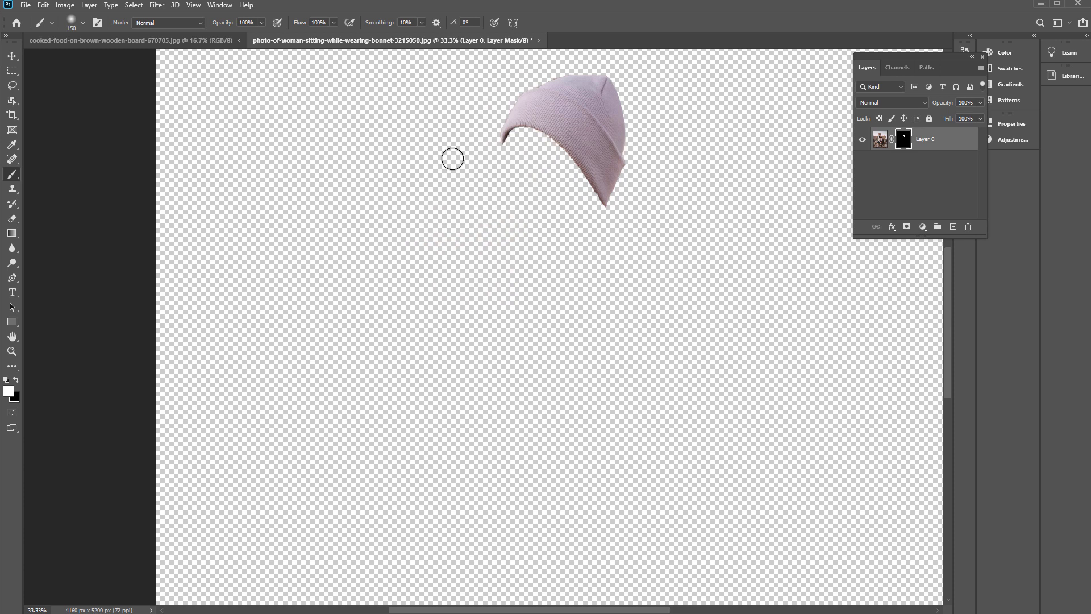
left_click(16, 380)
mouse_move(565, 203)
left_mouse_down()
mouse_move(637, 147)
mouse_move(617, 161)
mouse_move(618, 122)
mouse_move(627, 196)
mouse_move(623, 145)
mouse_move(611, 218)
mouse_move(616, 98)
mouse_move(590, 80)
left_mouse_up()
key("ctrl+z")
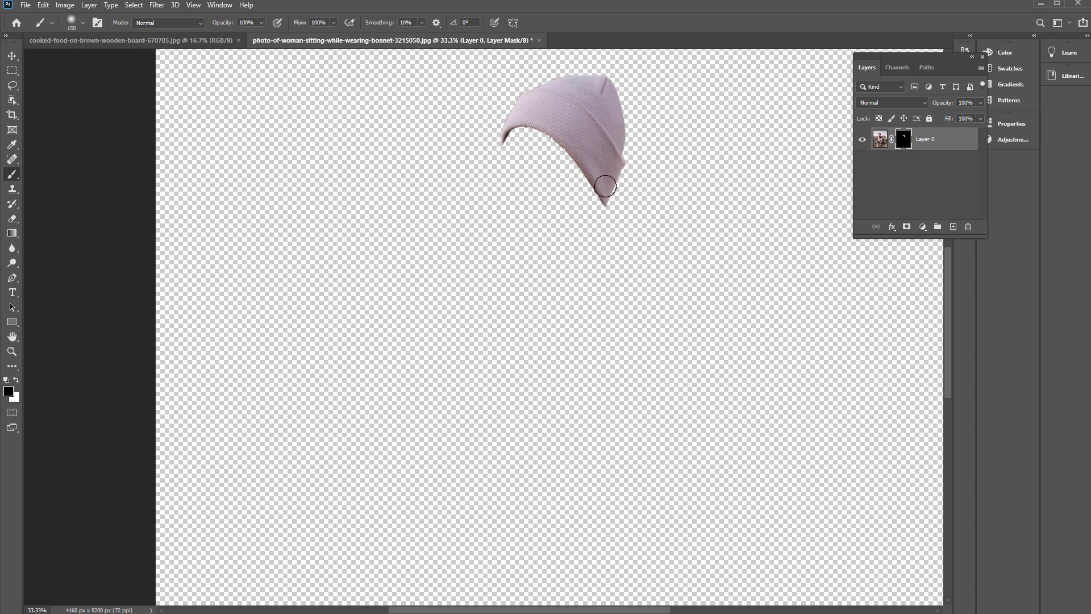
Toggle the layer mask on and off, view it, then drag its thumbnail to the Trash
left_click(904, 140, "shift")
left_click(904, 140, "shift")
left_click(904, 140, "shift")
left_click(904, 139, "alt")
left_click(904, 140, "alt")
left_click_drag(904, 142, 968, 227)
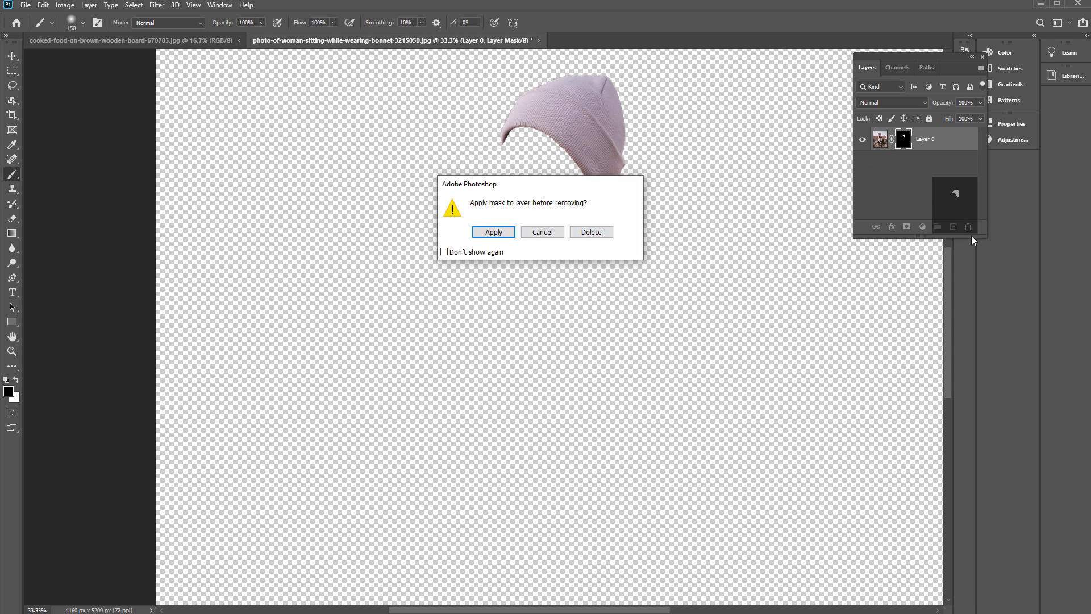
Delete the beanie mask unapplied, fit the photo, and box-select the woman in Rectangle mode
left_click(605, 233)
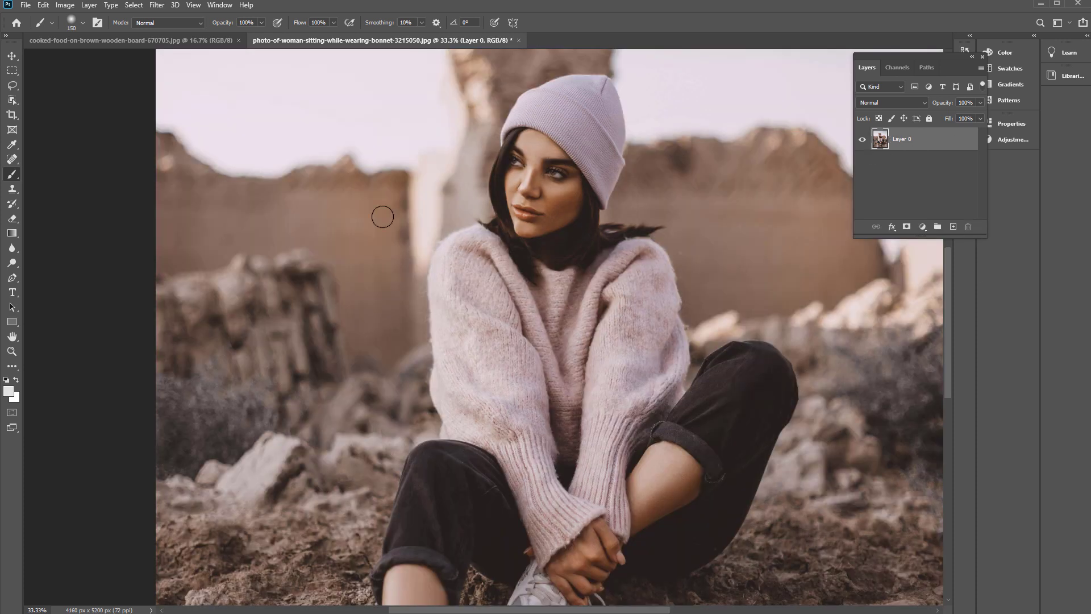
key("ctrl+0")
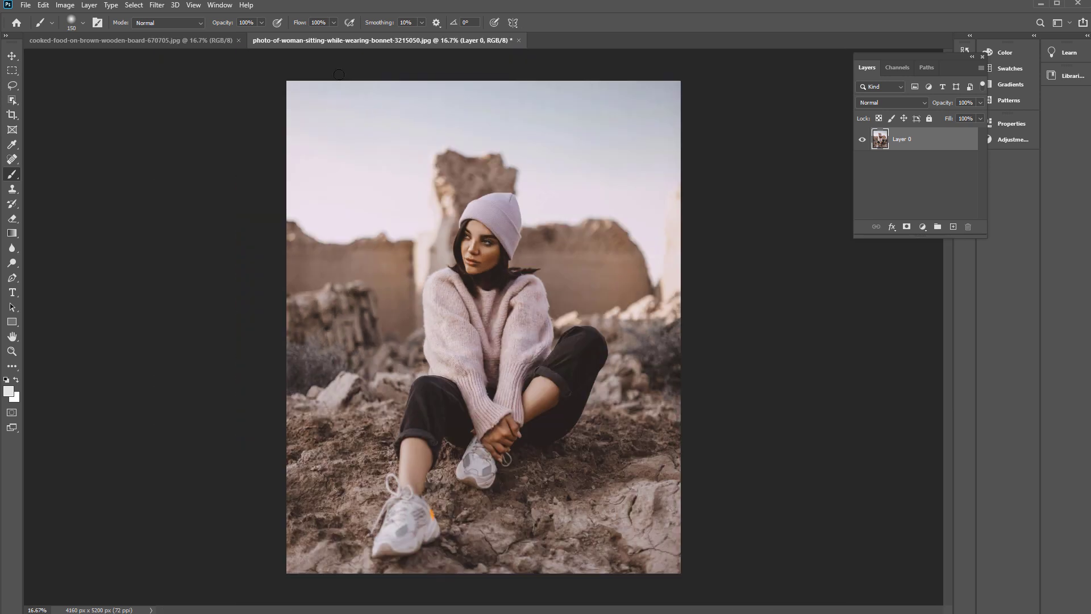
left_click(17, 104)
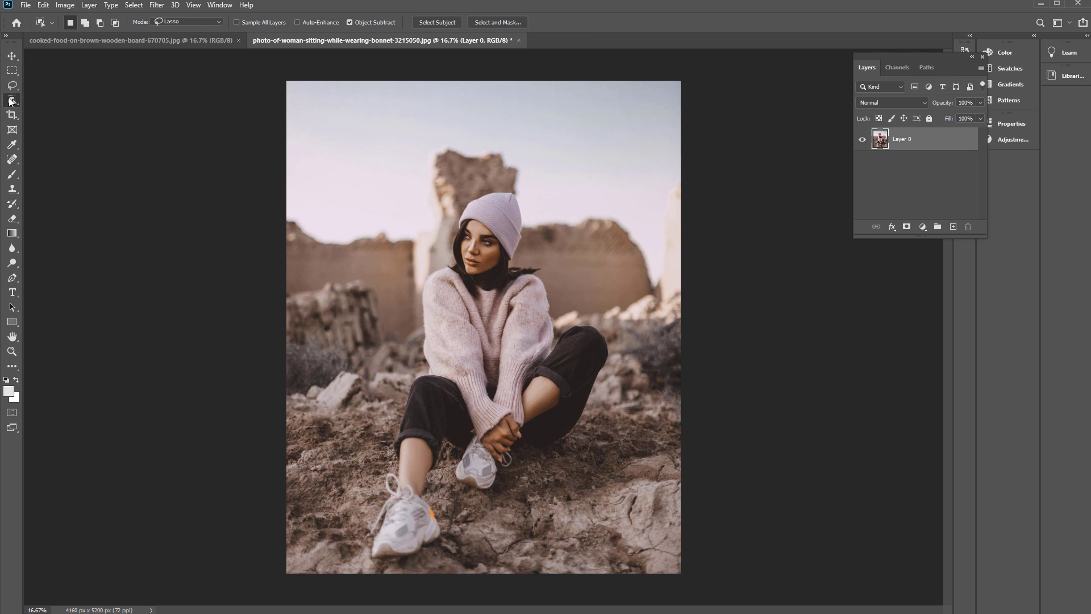
left_click(215, 24)
left_click(173, 32)
left_click_drag(356, 179, 620, 569)
Cancel out of Select and Mask, switch to Rectangular Marquee, and open the Select menu
left_click(499, 24)
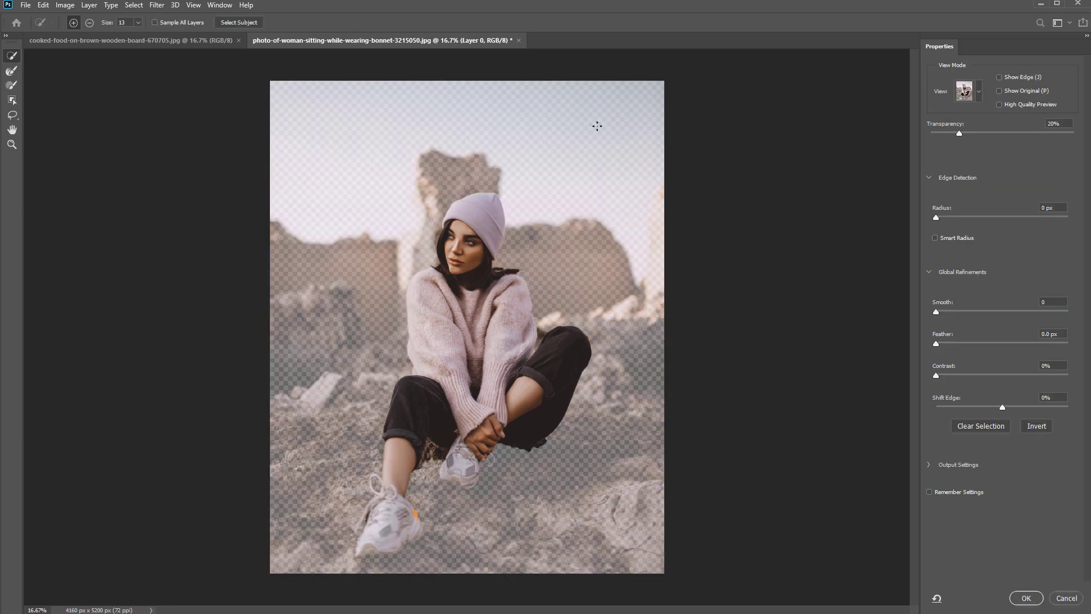
left_click(1067, 598)
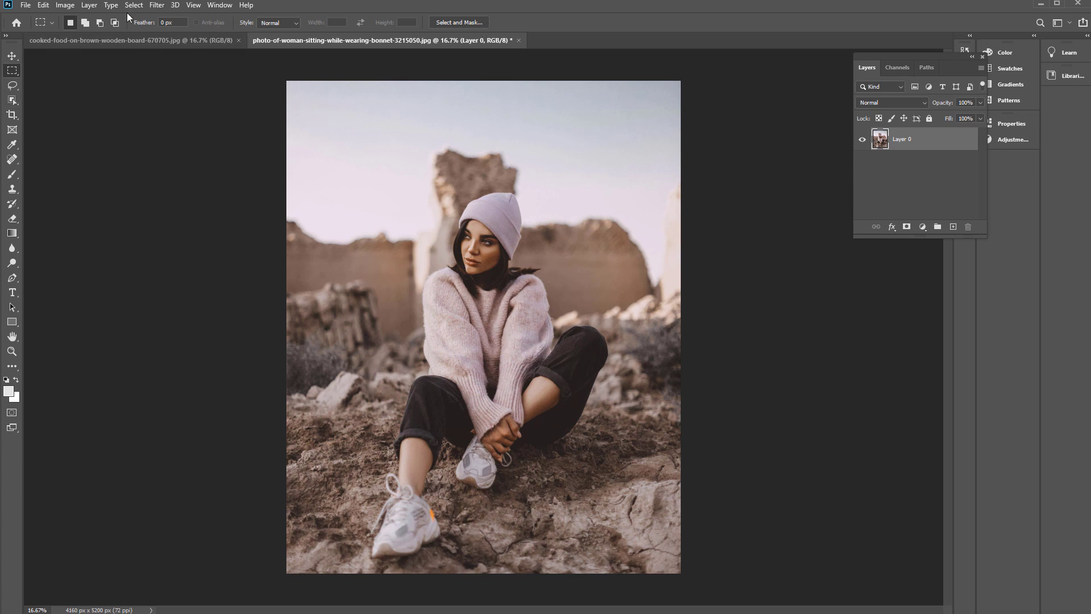
left_click(12, 56)
left_click(13, 72)
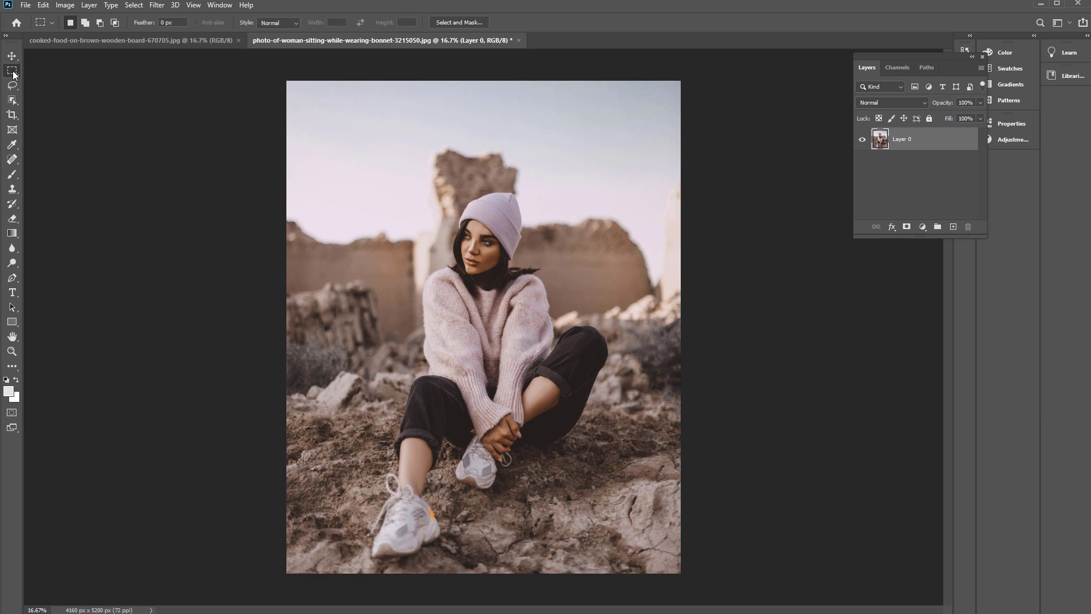
left_click(133, 5)
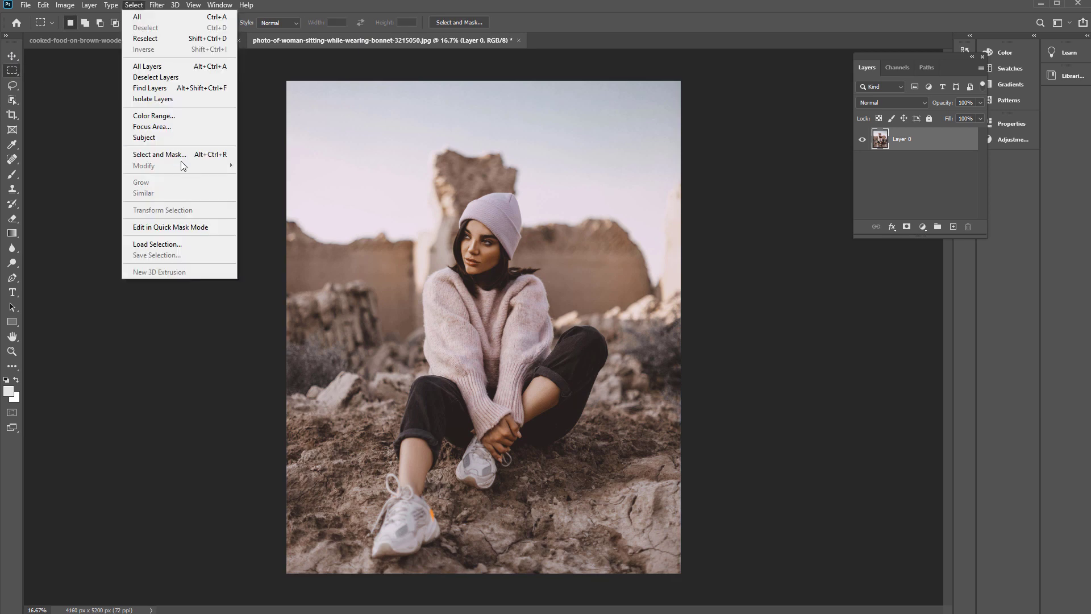
In Select and Mask, object-select the woman from her hat down to her shoes
left_click(215, 159)
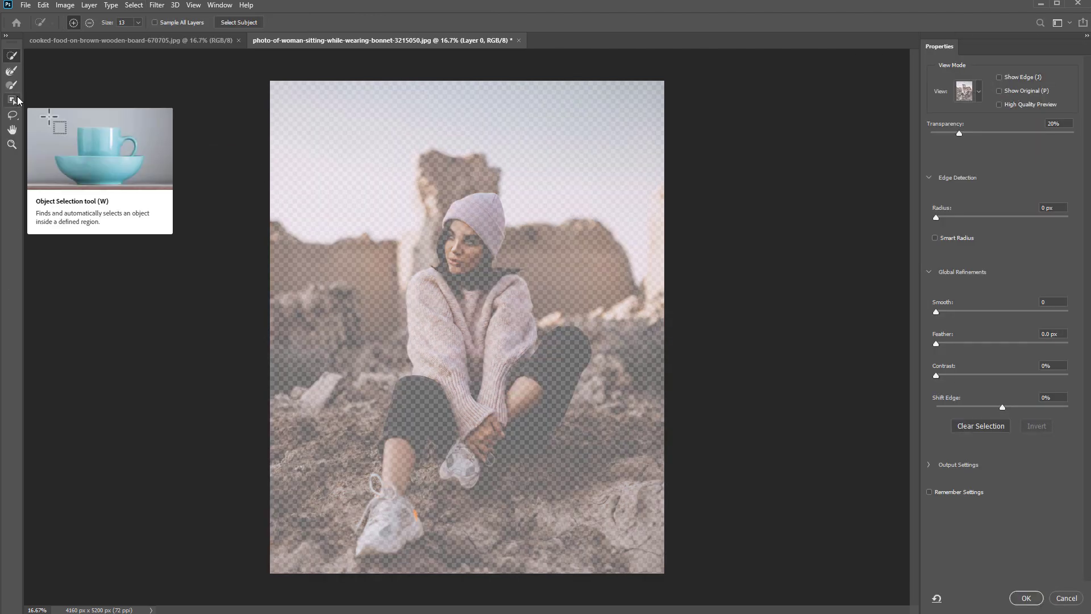
left_click(13, 101)
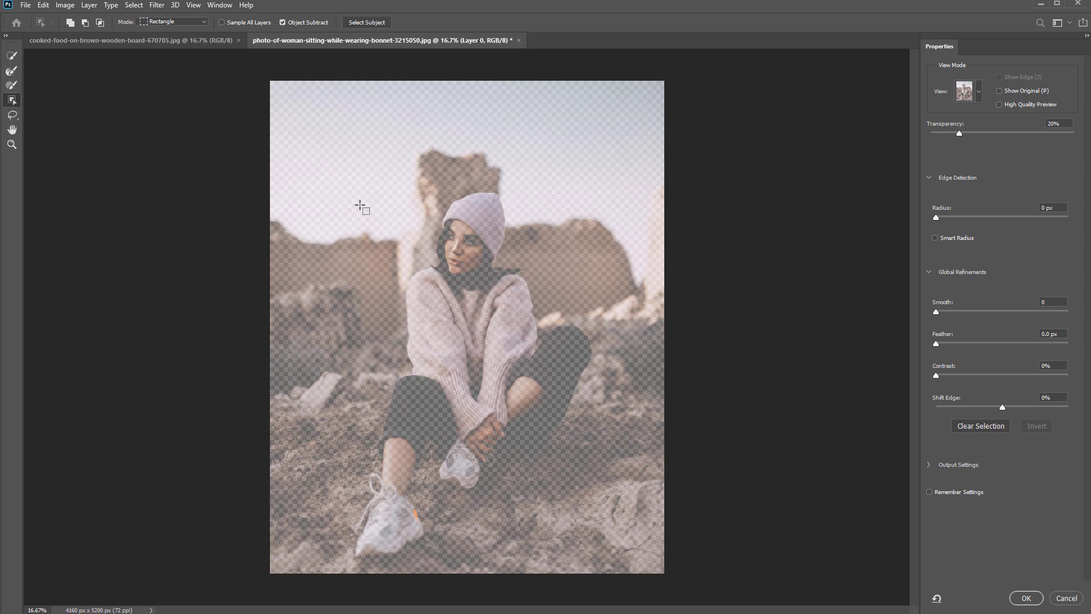
left_click_drag(352, 194, 603, 572)
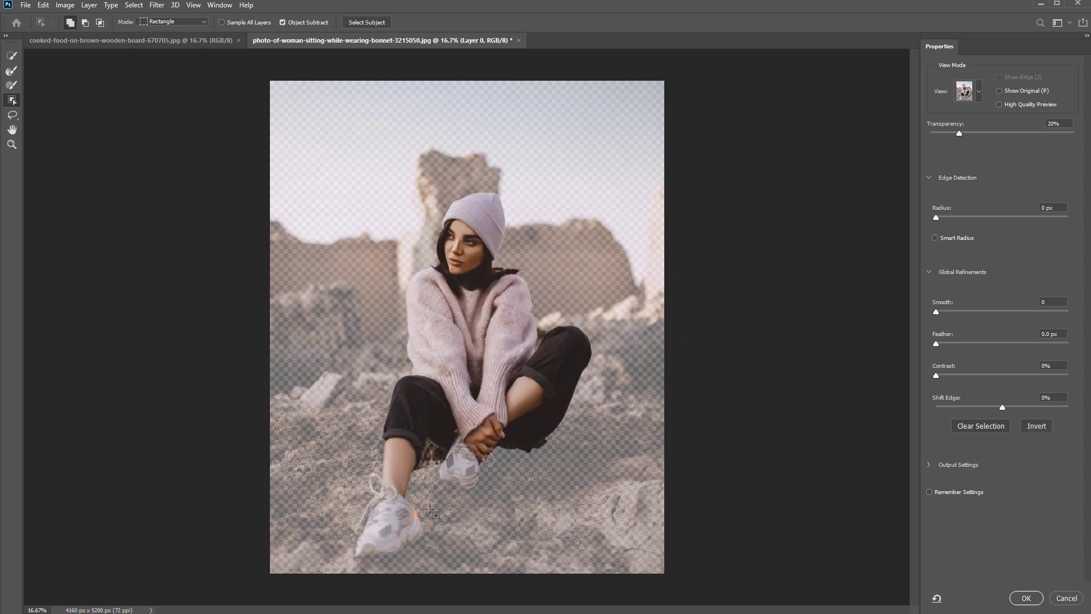
Zoom in to inspect the legs and sneakers, zoom back out, and cancel Select and Mask
key("ctrl+plus")
key("ctrl+plus")
key("ctrl+plus")
left_click_drag(316, 415, 405, 231)
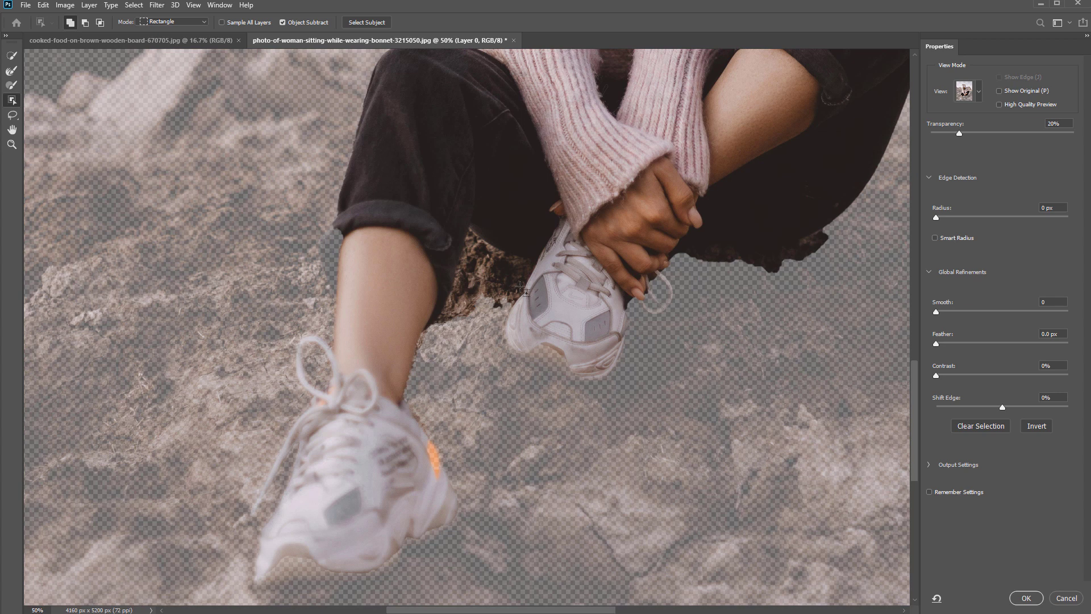
key("ctrl+minus")
key("ctrl+minus")
key("ctrl+minus")
key("ctrl+minus")
key("ctrl+plus")
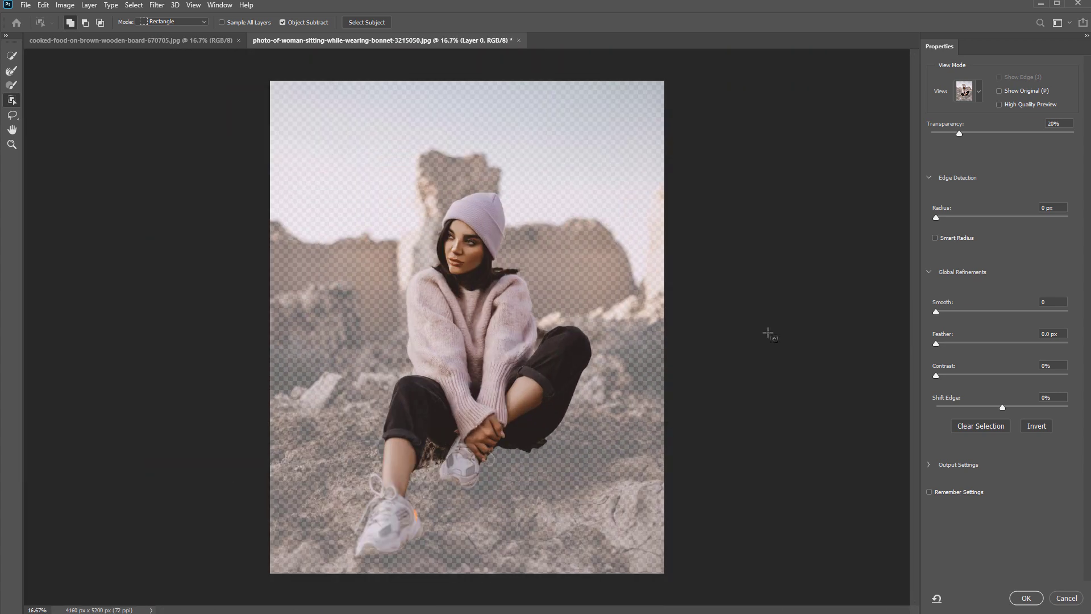
left_click(1066, 597)
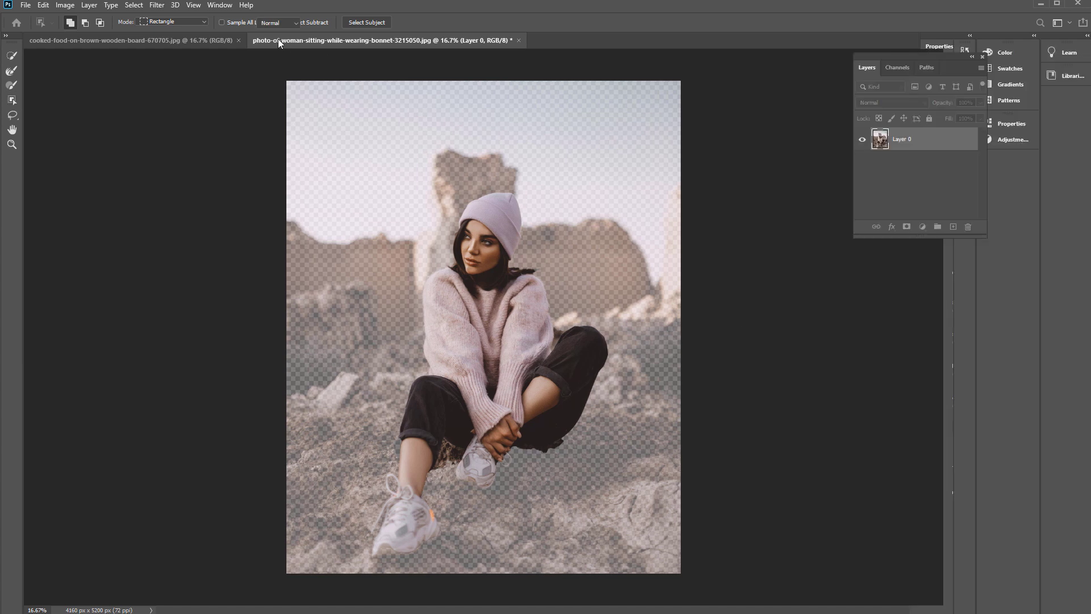
Pick the Object Selection Tool and bring up the cooked-food-on-brown-wooden-board photo
left_click(12, 100)
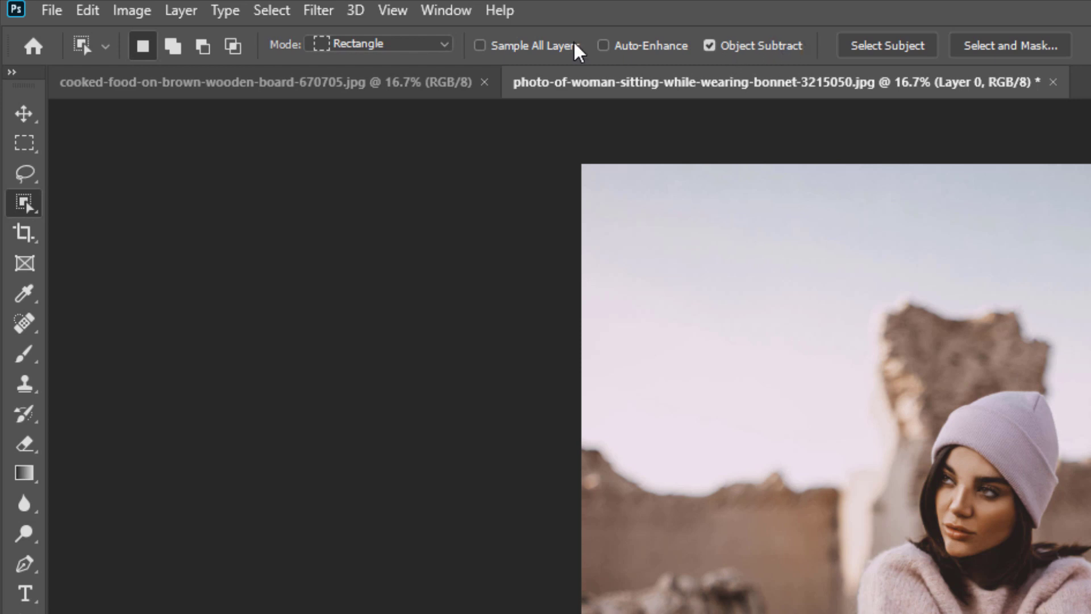
left_click(330, 80)
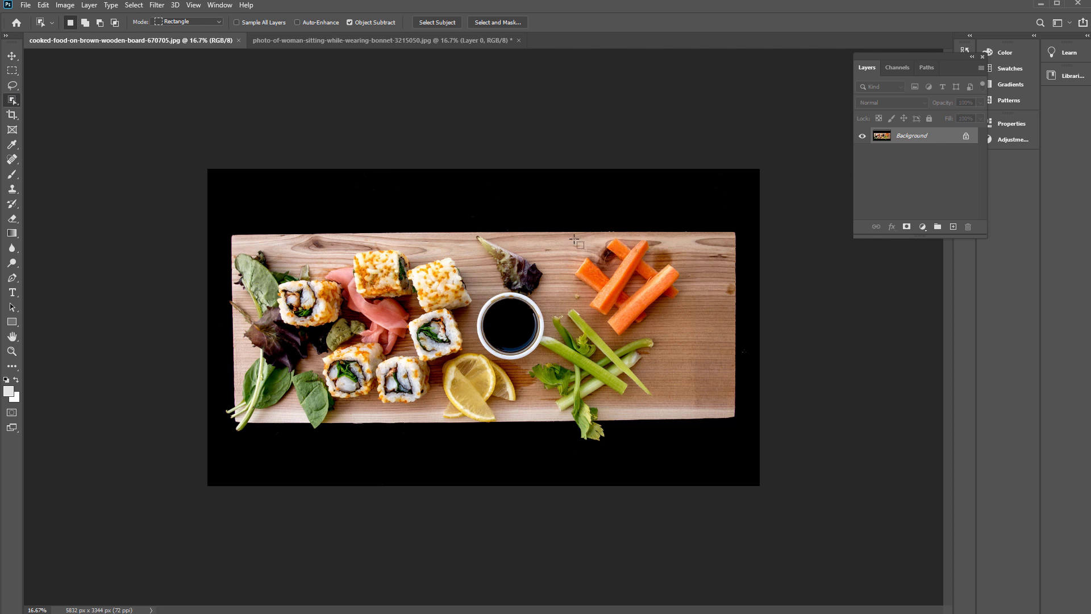
Box-select the carrots, then Shift-add each sushi piece to the selection
left_click_drag(569, 234, 692, 343)
key("shift")
left_click_drag(357, 246, 362, 258)
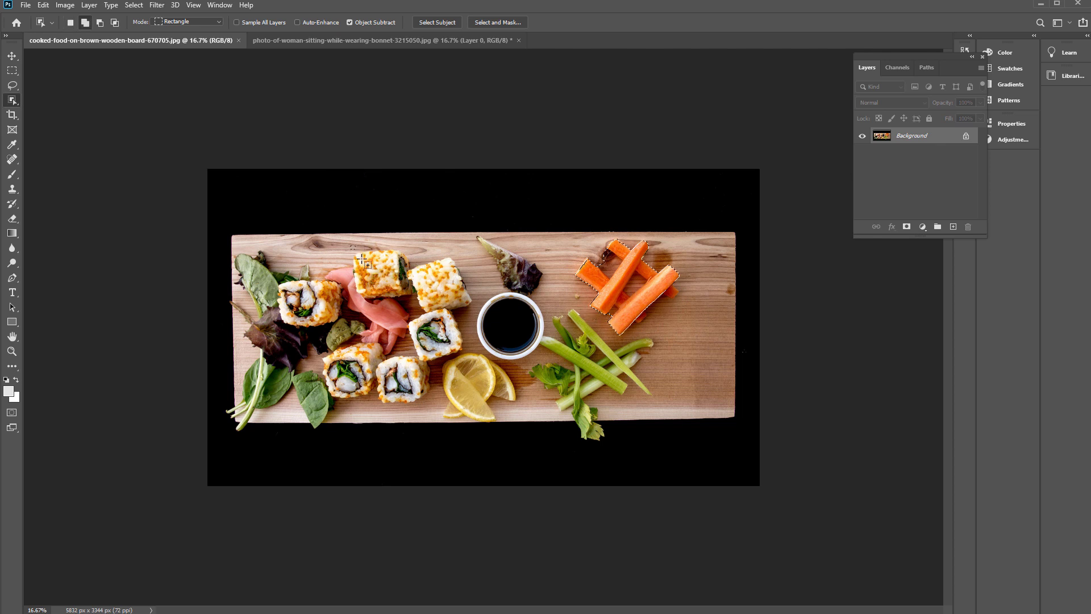
left_click_drag(416, 305, 415, 304)
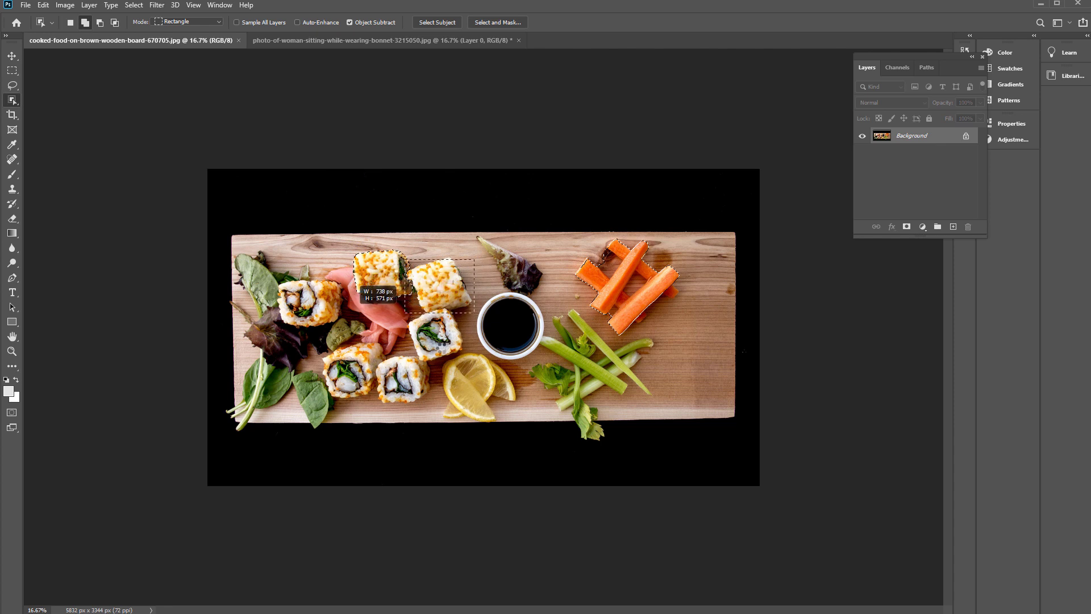
left_click_drag(465, 306, 318, 404)
left_click_drag(344, 275, 267, 333)
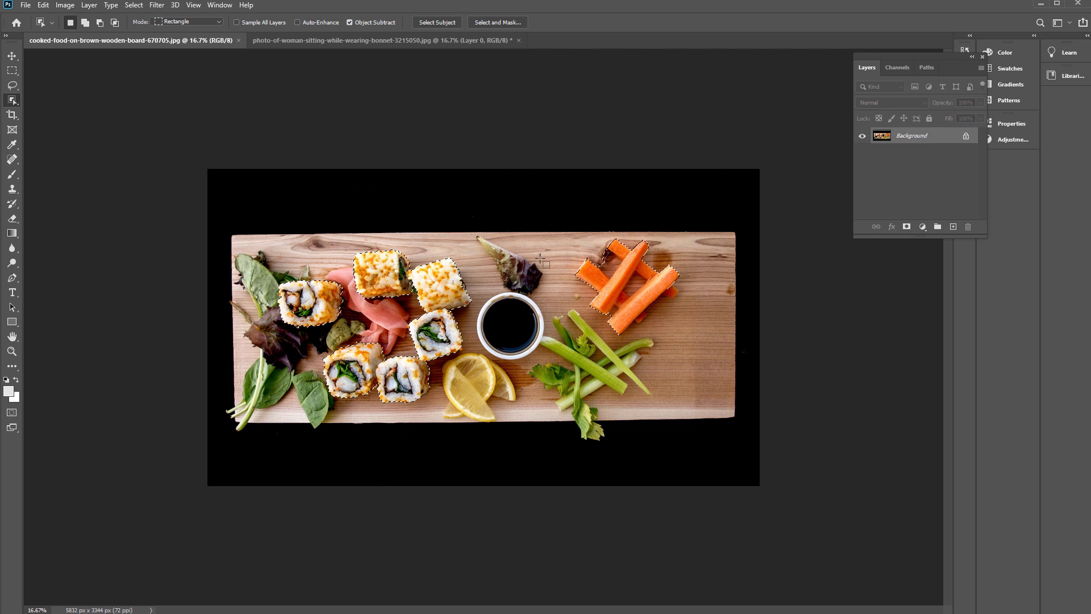
Subtract the carrots from the selection with Alt-drags and the Rectangular Marquee
key("alt")
left_click_drag(565, 233, 709, 356)
left_click_drag(566, 236, 656, 308)
left_click(12, 70)
left_click_drag(586, 247, 662, 314)
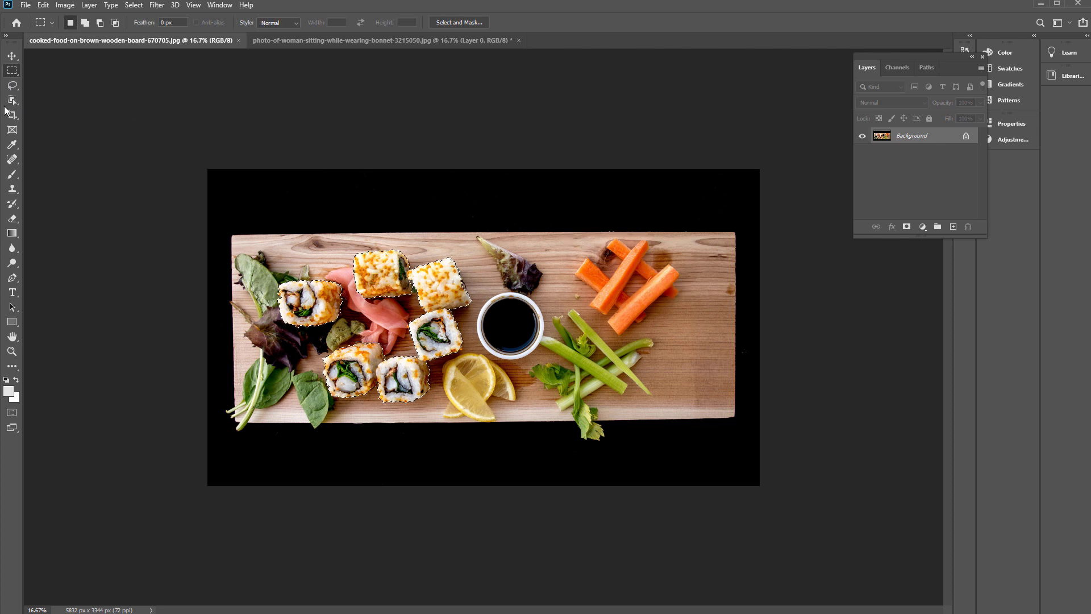
left_click(12, 100)
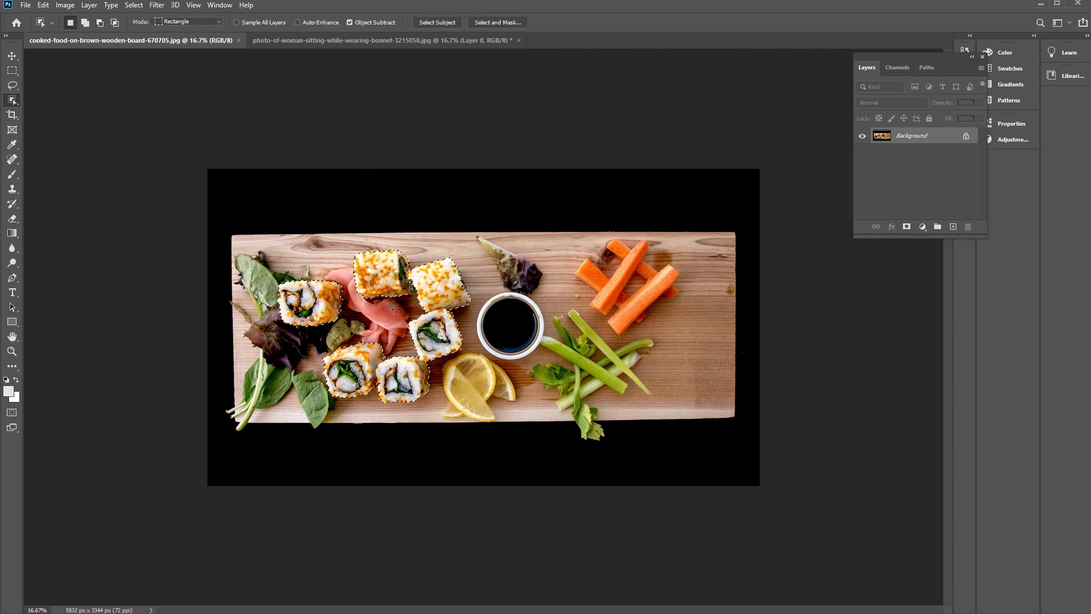
Add a layer mask from the sushi selection, undo it, and box-select the carrots instead
left_click(907, 227)
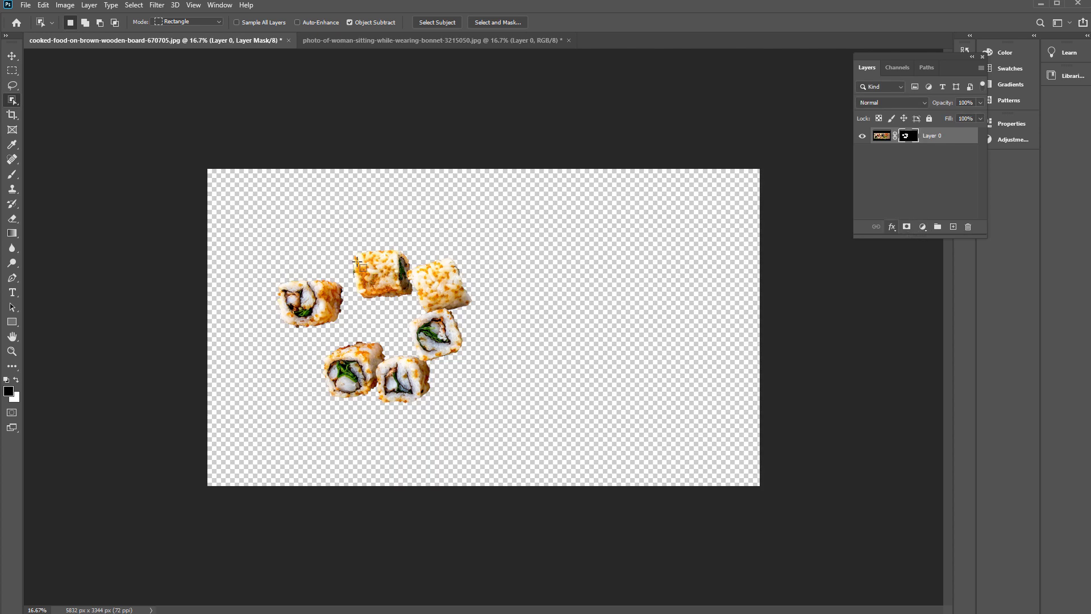
key("ctrl+z")
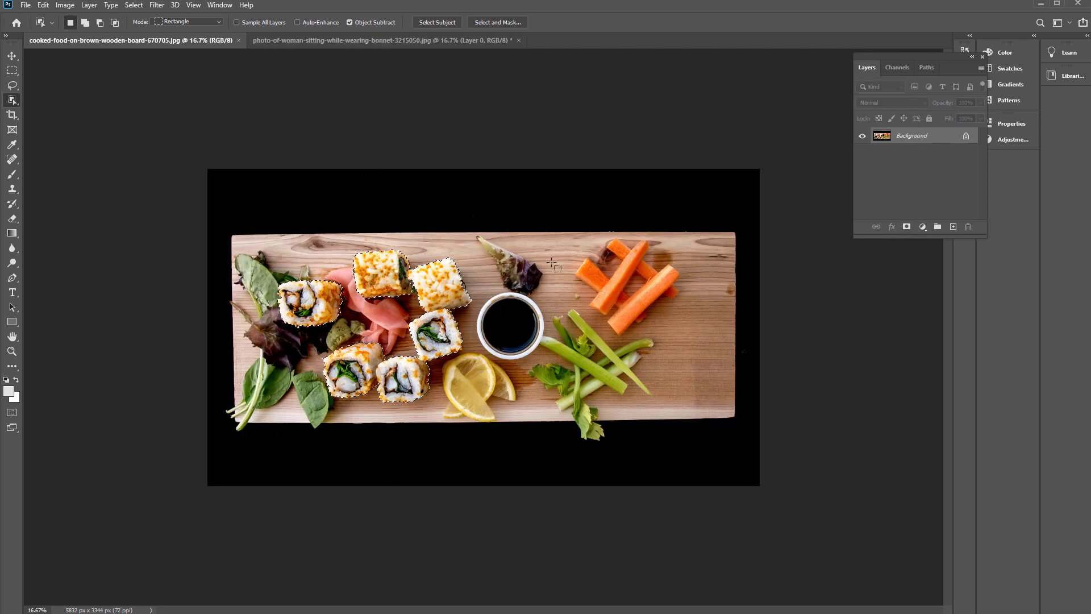
left_click_drag(567, 233, 693, 342)
key("alt")
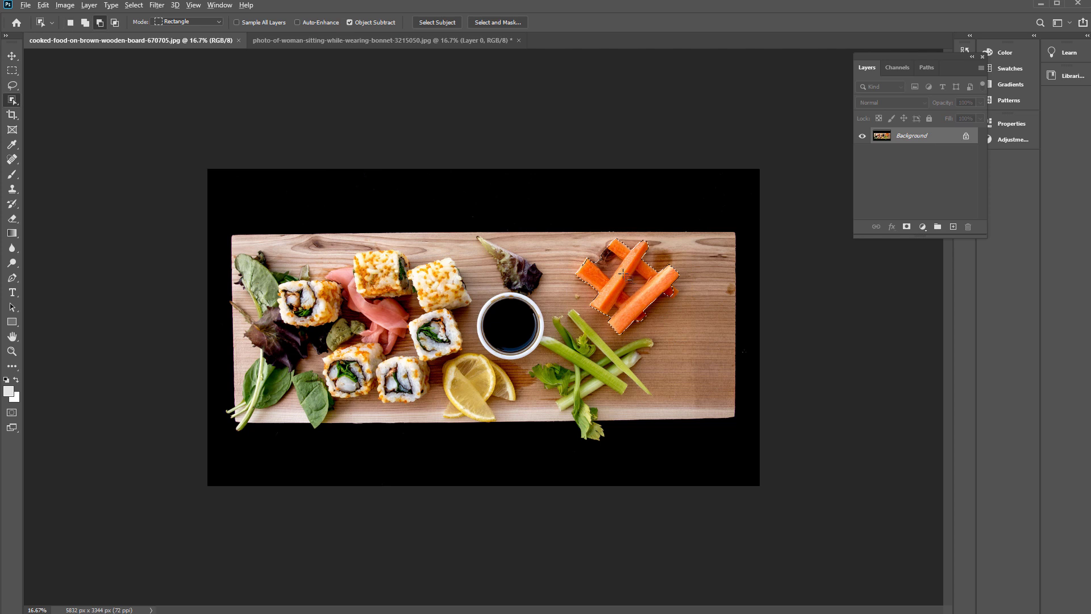
Alt-drag small boxes over the gaps between the crossed carrots, toggling Object Subtract off and on
left_click(349, 21)
left_click_drag(610, 266, 645, 297)
left_click(350, 22)
left_click(350, 22)
key("alt")
left_click_drag(611, 265, 651, 298)
left_click(350, 22)
key("alt")
left_click_drag(623, 269, 650, 303)
Deselect, then drag a fresh Object Selection box over the carrots
left_click(601, 206)
left_click(187, 27)
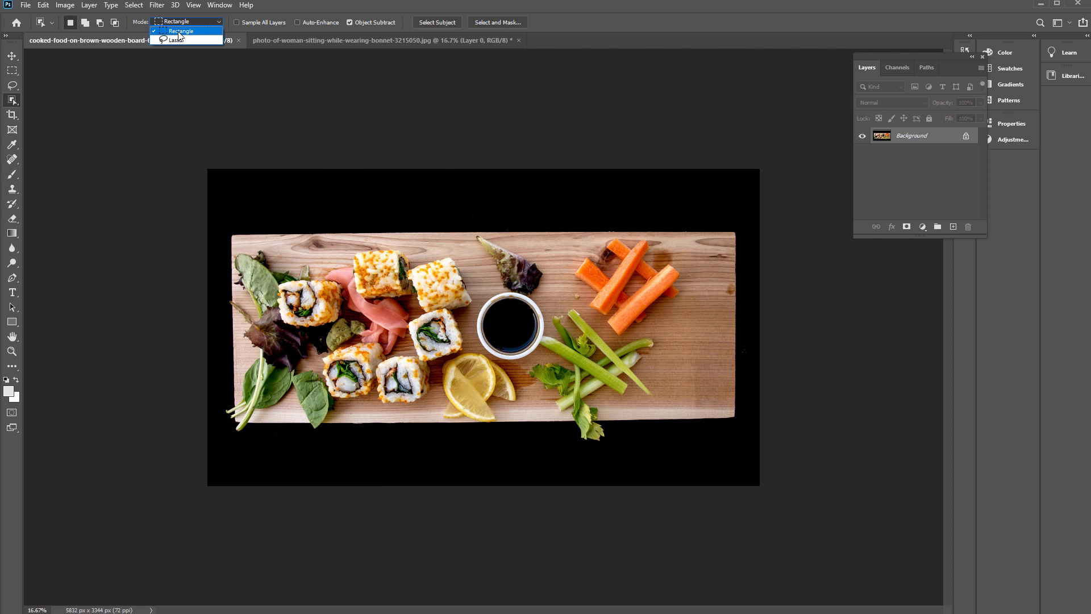
left_click(211, 51)
left_click_drag(574, 237, 686, 336)
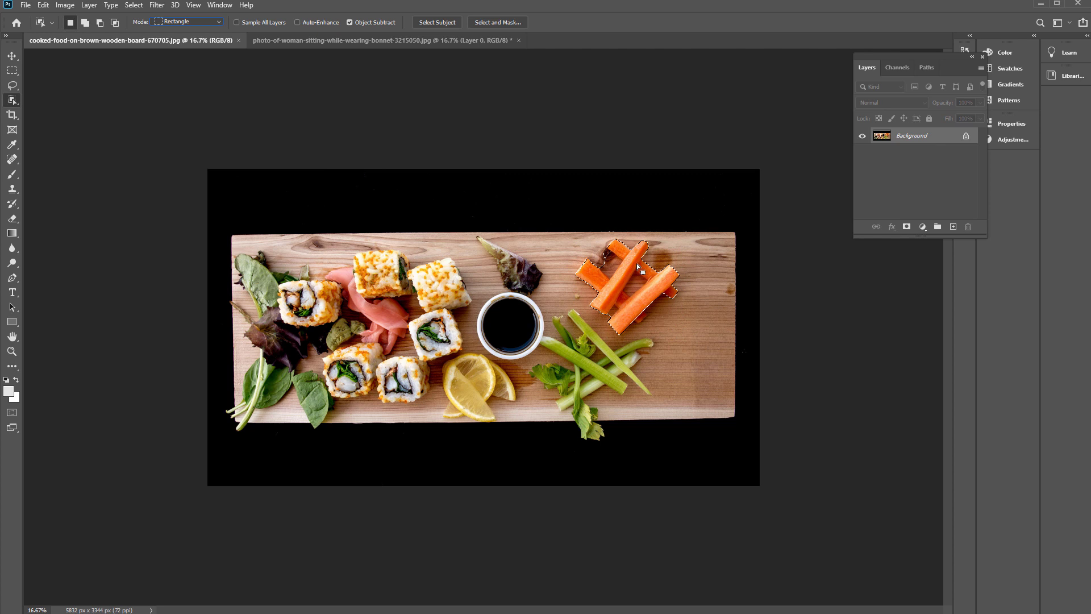
Turn off Object Subtract, switch Mode to Lasso, and Alt-draw a notch between the carrots
left_click(348, 22)
left_click(170, 21)
left_click(171, 40)
key("alt")
mouse_move(636, 271)
left_mouse_down()
mouse_move(652, 284)
mouse_move(636, 291)
left_mouse_up()
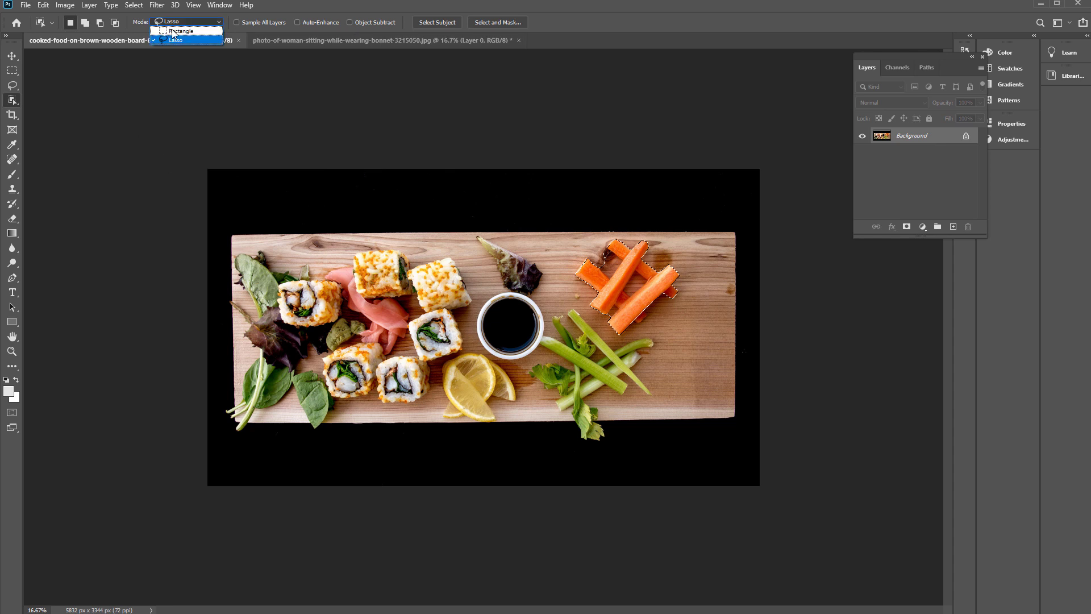
Set Mode back to Rectangle and subtract the middle of the crossing carrots
left_click(176, 33)
key("shift")
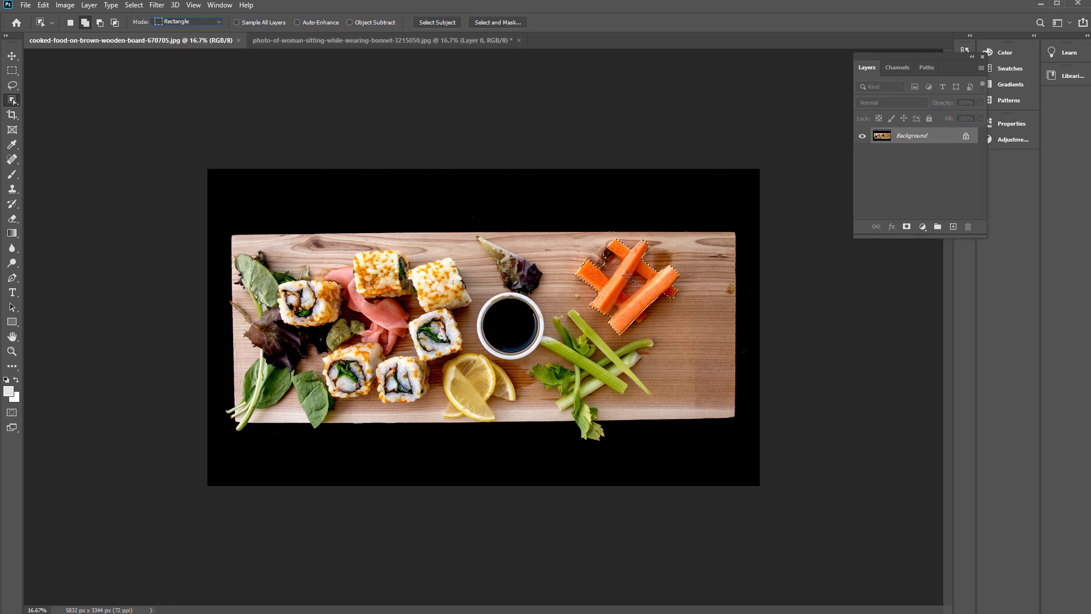
key("alt")
left_click_drag(618, 265, 651, 306)
Enable Object Subtract and Alt-drag again over the carrots to tighten the selection
left_click(349, 22)
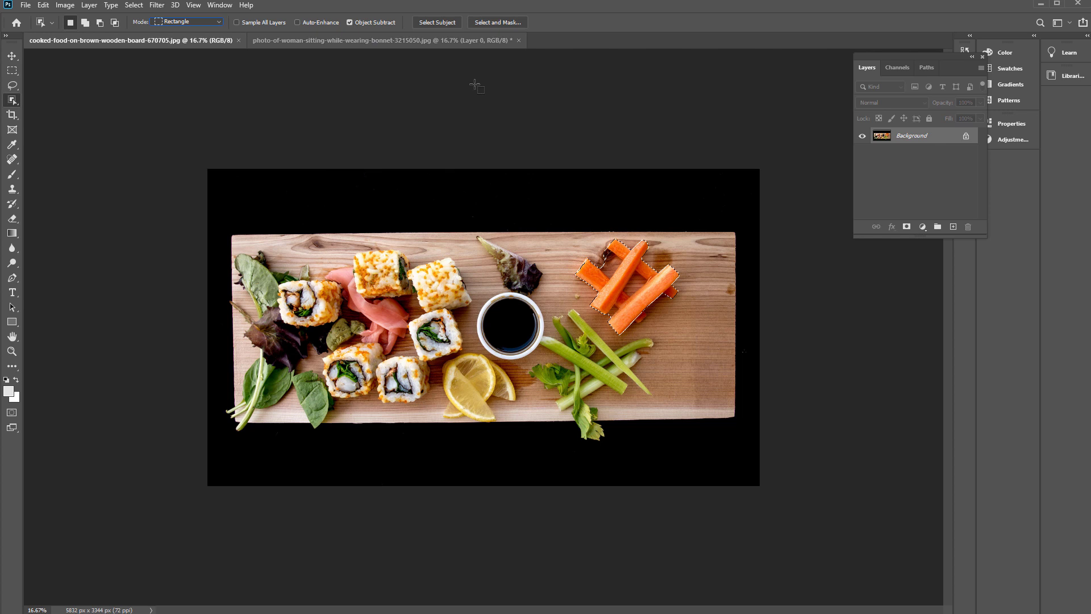
left_click_drag(621, 269, 649, 299)
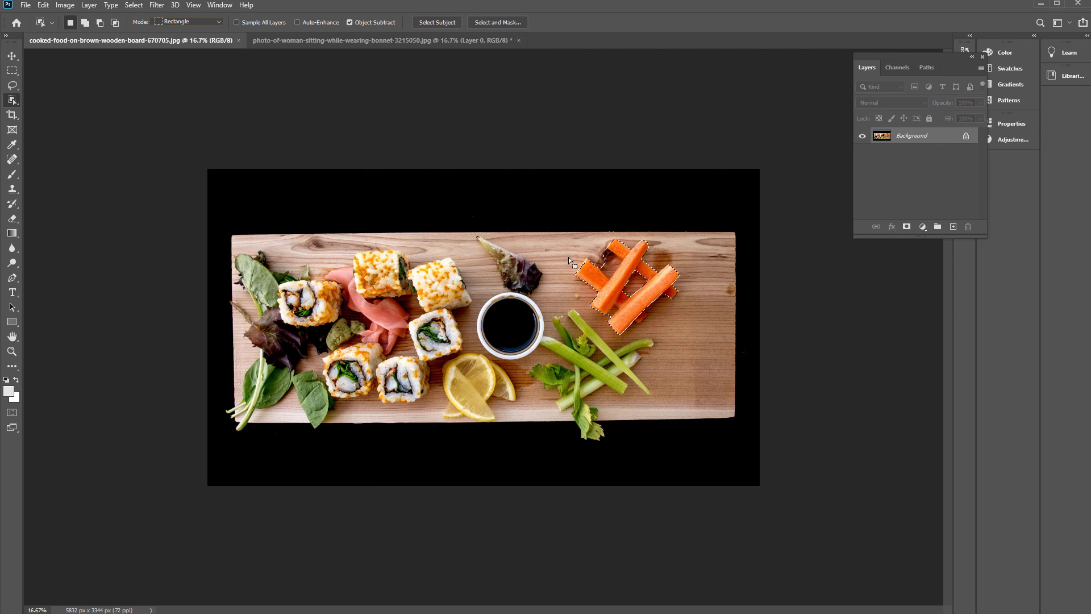
left_click(12, 70)
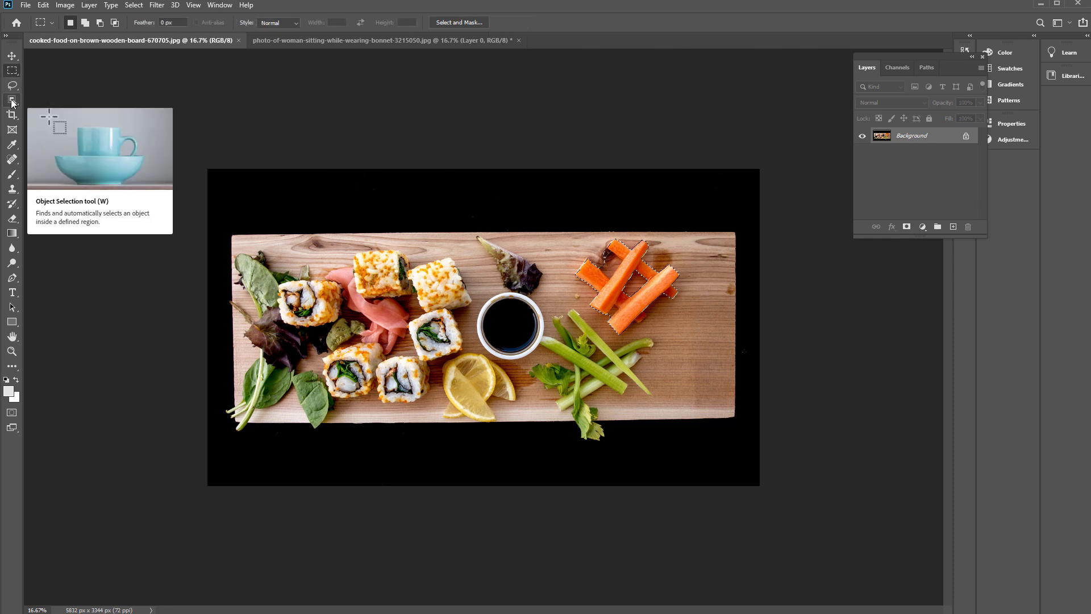
left_click(12, 101)
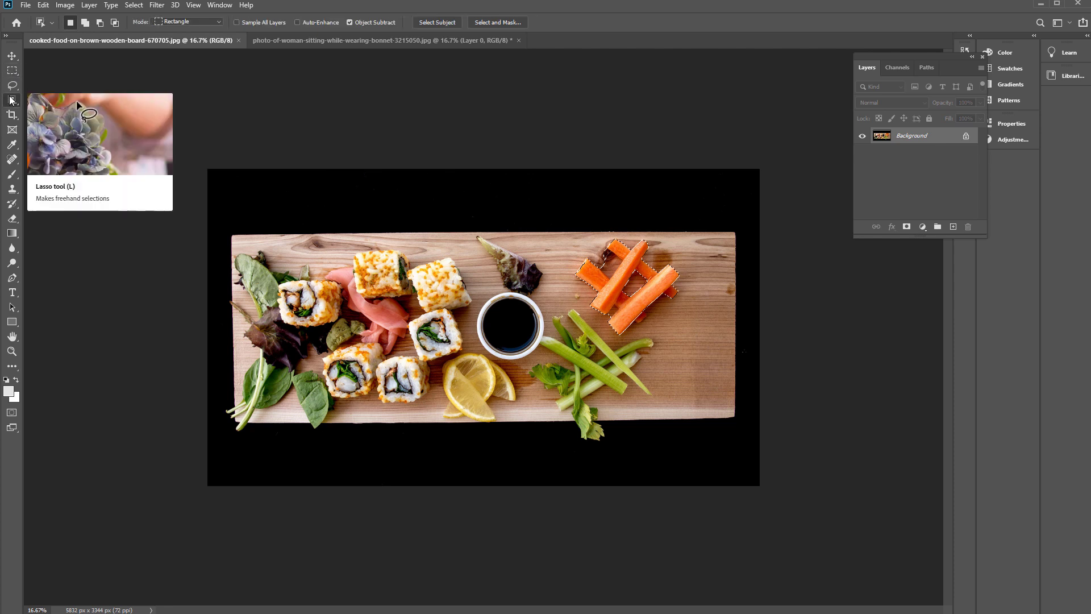